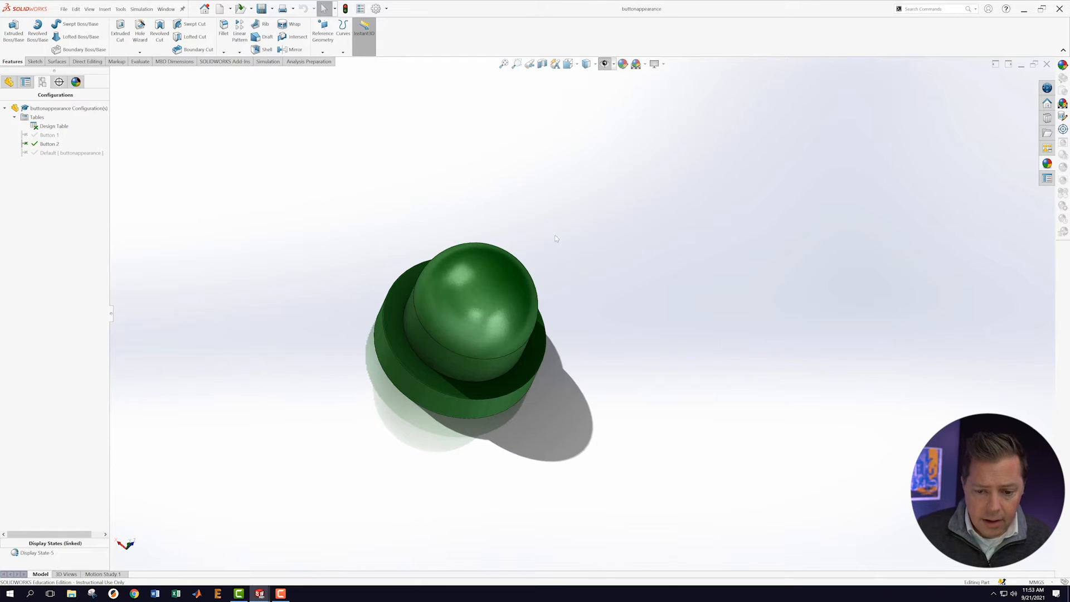
{"action": "scroll", "coordinate": [541, 230], "scroll_direction": "up", "scroll_amount": 1}
{"action": "scroll", "coordinate": [533, 233], "scroll_direction": "down", "scroll_amount": 1}
{"action": "middle_click_drag", "start_coordinate": [635, 279], "coordinate": [606, 271]}
{"action": "scroll", "coordinate": [605, 271], "scroll_direction": "up", "scroll_amount": 1}
{"action": "scroll", "coordinate": [599, 271], "scroll_direction": "down", "scroll_amount": 1}
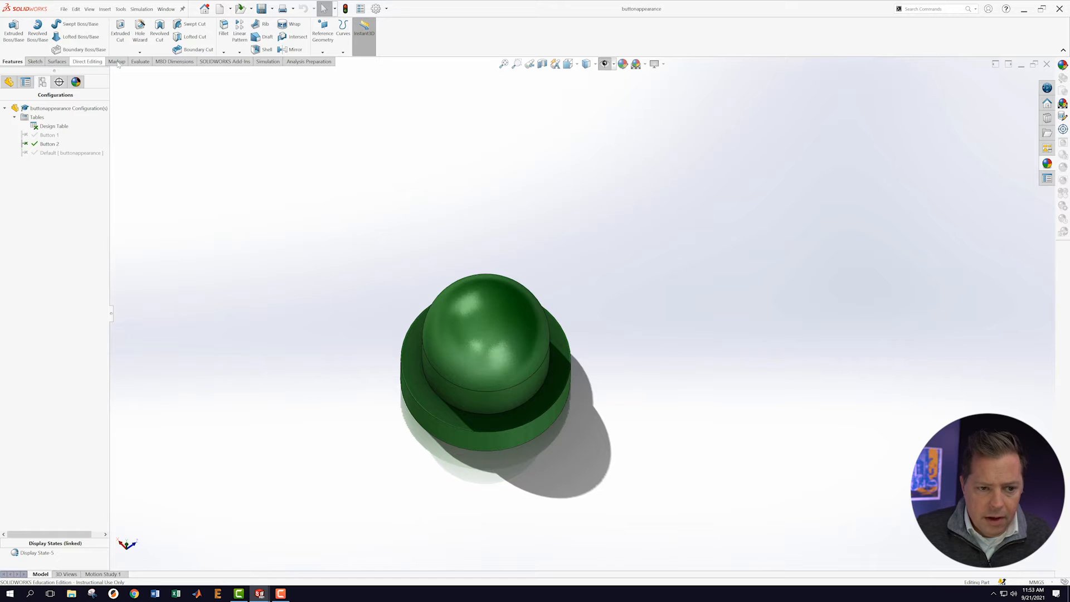
Add the Render Tools command set to the CommandManager and show its commands.
{"action": "right_click", "coordinate": [217, 64]}
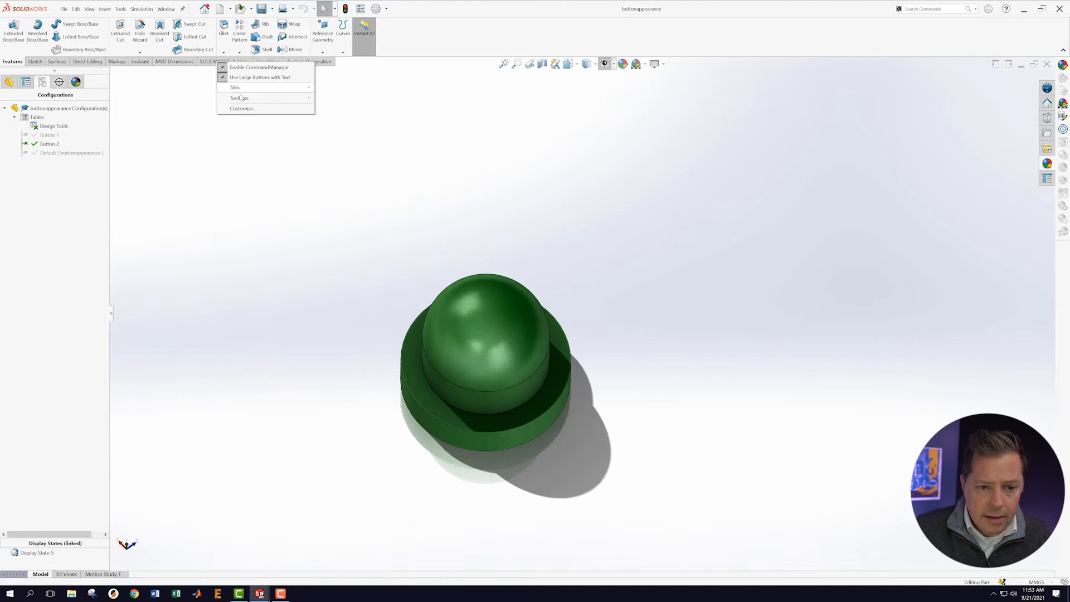
{"action": "mouse_move", "coordinate": [242, 99]}
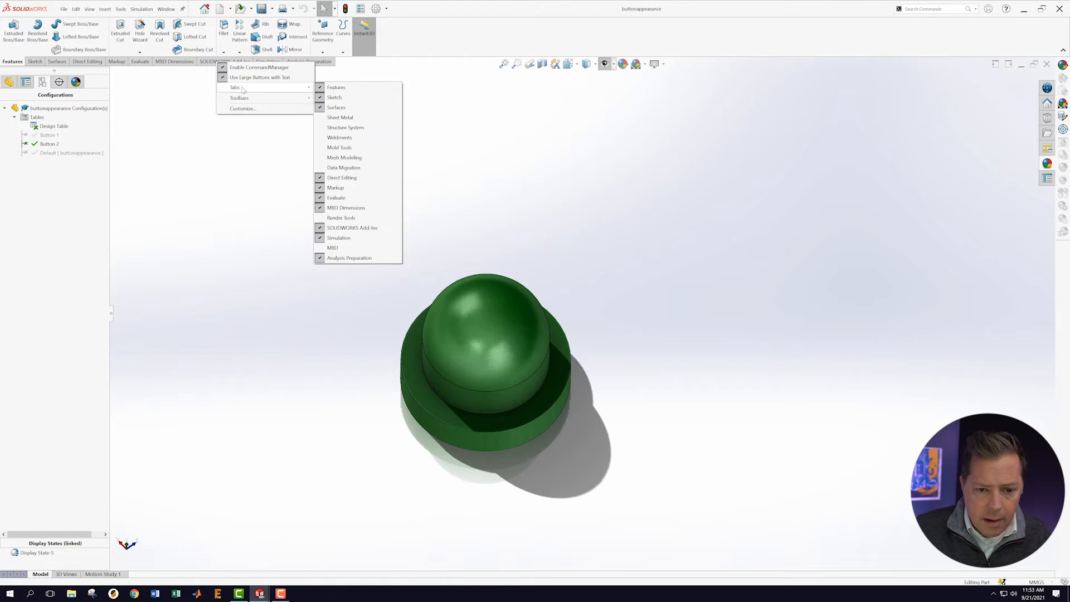
{"action": "left_click", "coordinate": [340, 218]}
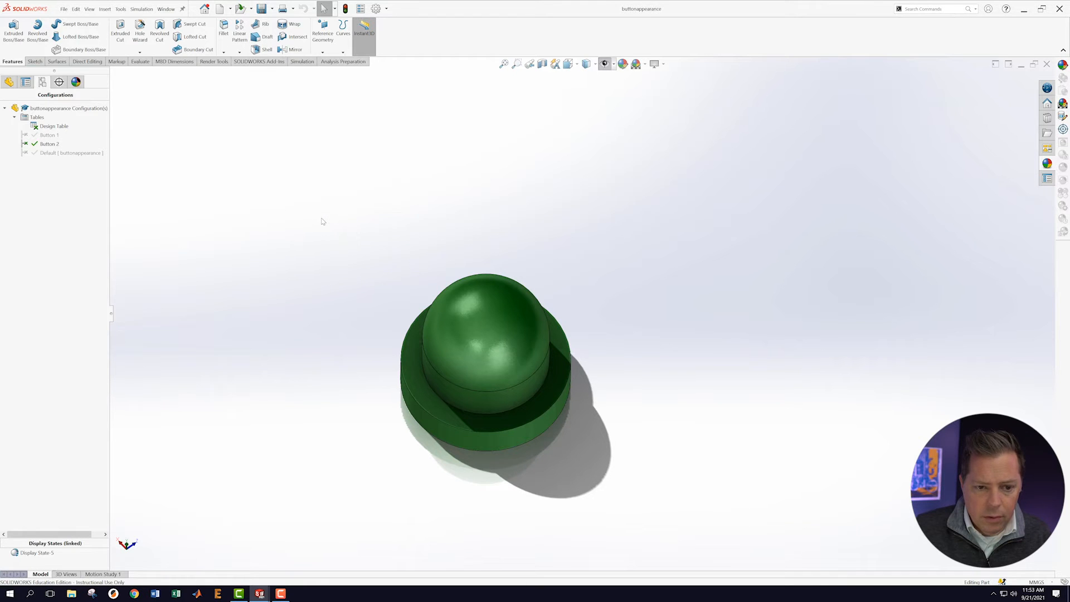
{"action": "left_click", "coordinate": [214, 62]}
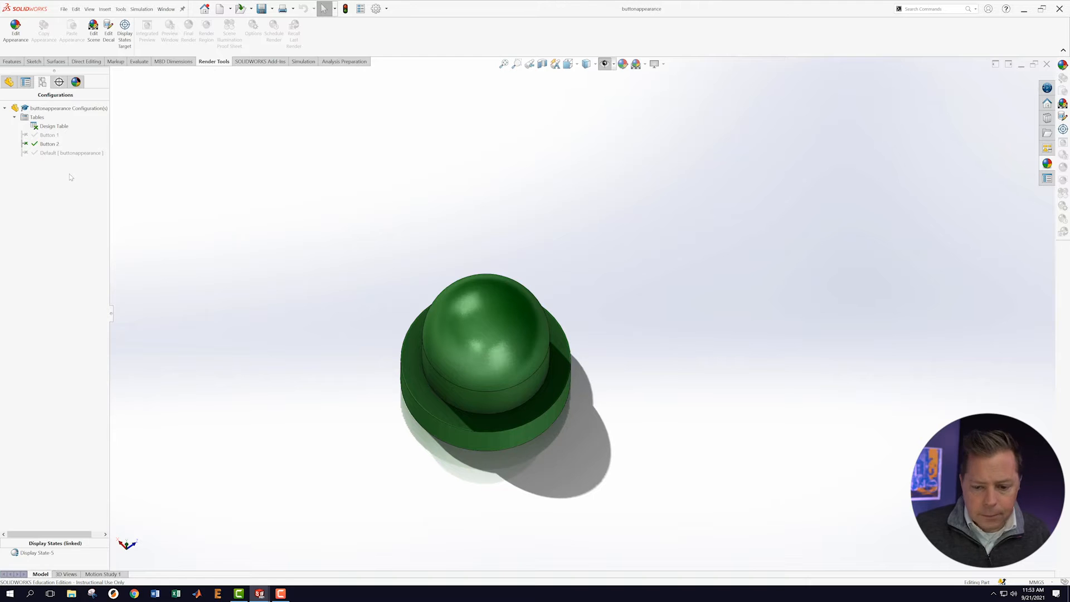
Start a new decal and load the number 1 key PNG image from the desktop's ExamplesClass folder.
{"action": "left_click", "coordinate": [109, 29]}
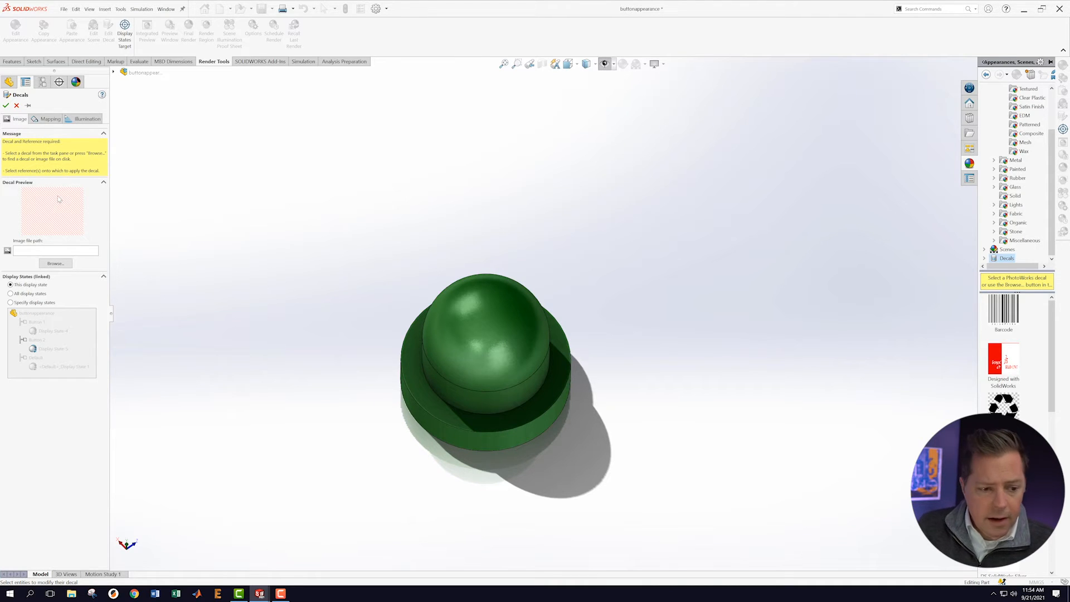
{"action": "left_click", "coordinate": [51, 264]}
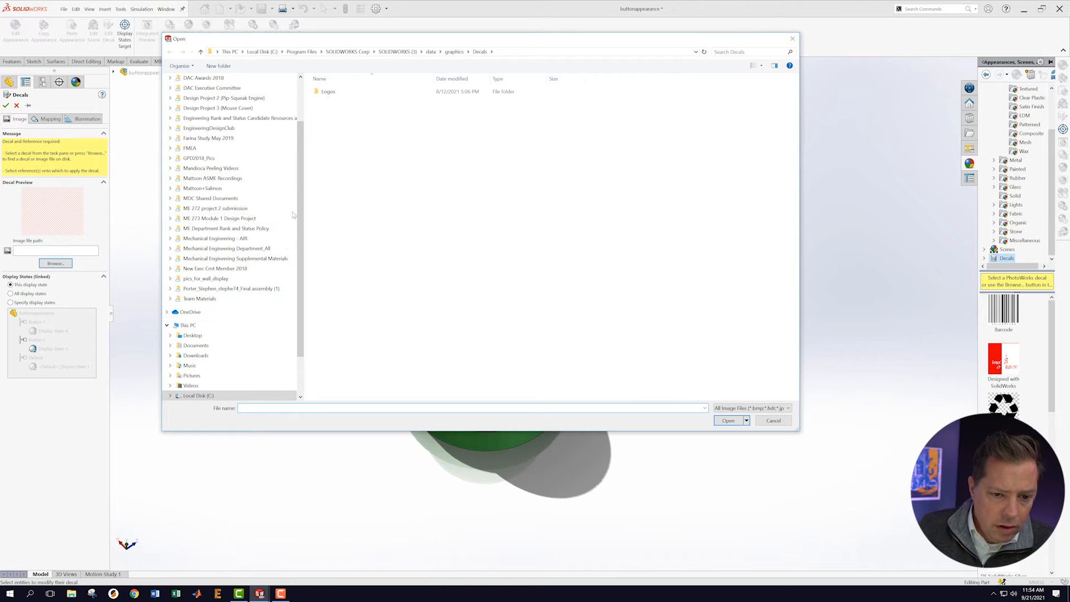
{"action": "scroll", "coordinate": [200, 340], "scroll_direction": "down", "scroll_amount": 2}
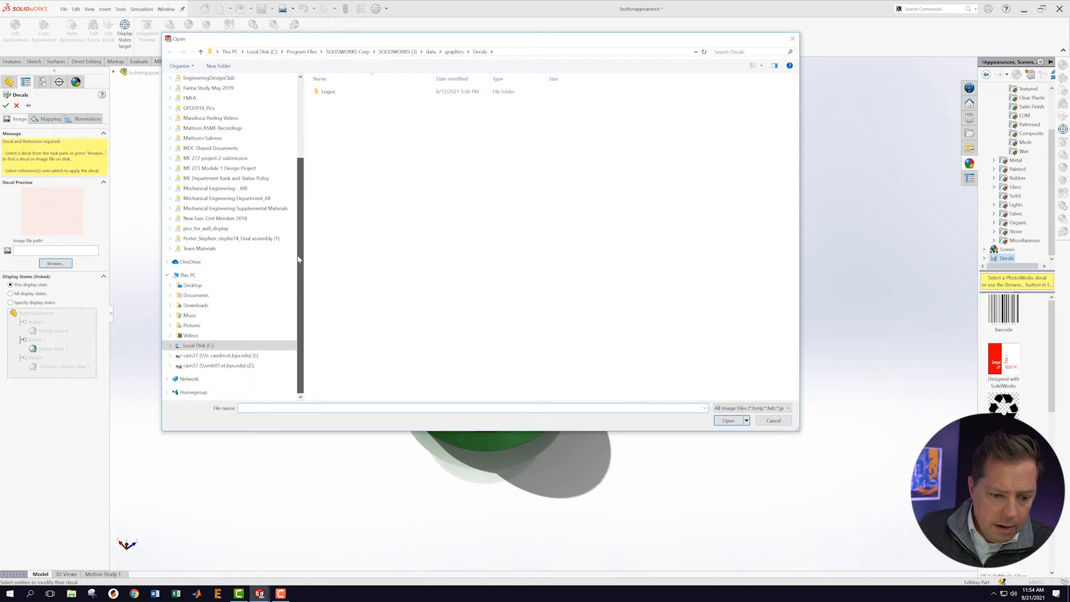
{"action": "left_click", "coordinate": [190, 286]}
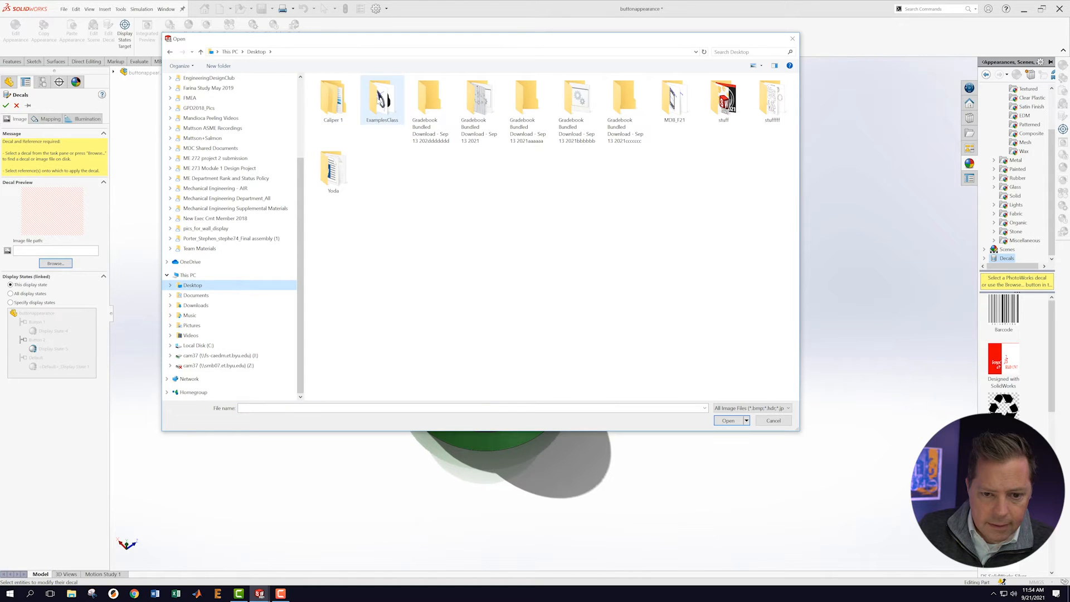
{"action": "double_click", "coordinate": [383, 101]}
{"action": "left_click", "coordinate": [336, 102]}
{"action": "left_click", "coordinate": [730, 420]}
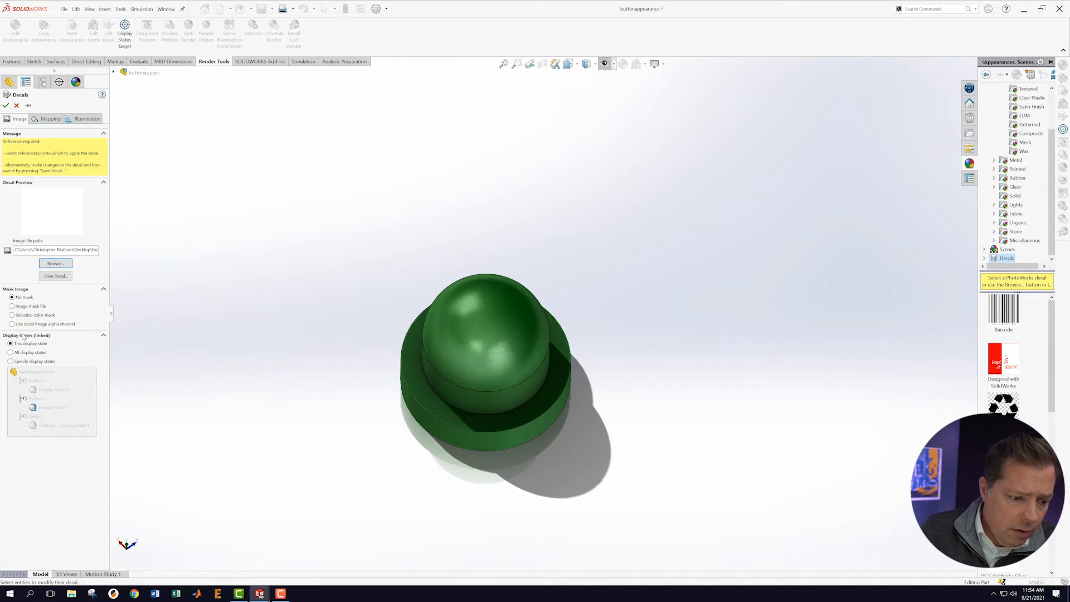
Apply the decal to the button's domed top face using Projection mapping.
{"action": "left_click", "coordinate": [50, 119]}
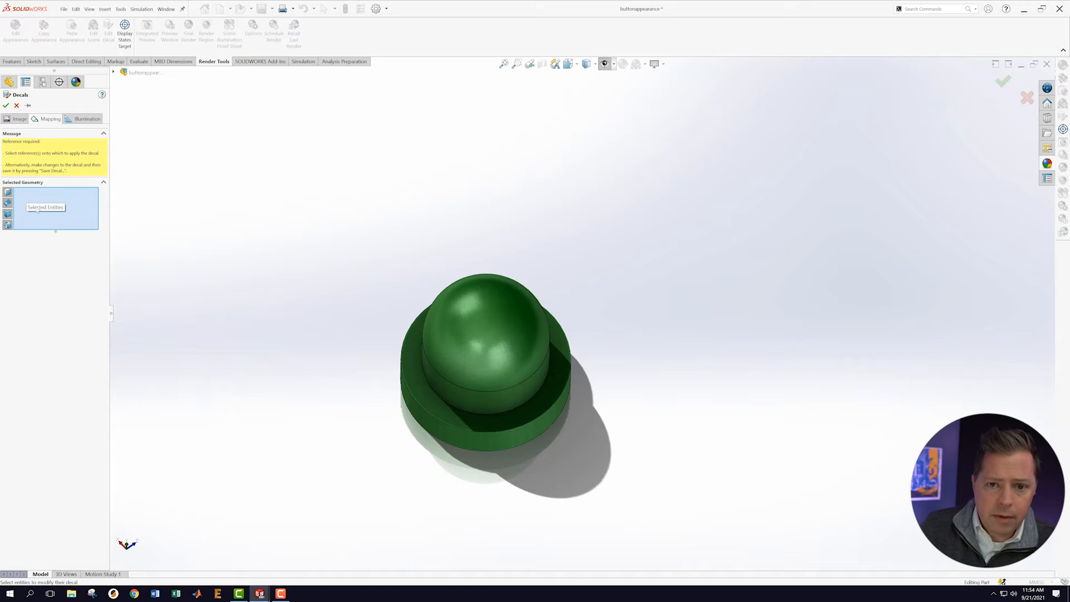
{"action": "left_click", "coordinate": [483, 310]}
{"action": "middle_click_drag", "start_coordinate": [611, 309], "coordinate": [614, 362]}
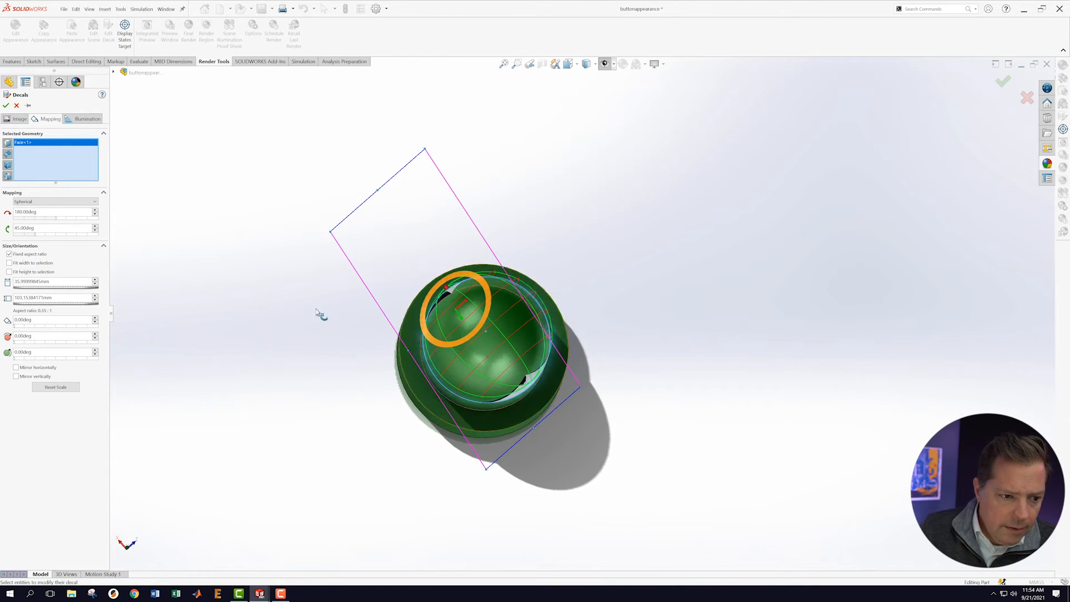
{"action": "left_click", "coordinate": [95, 202]}
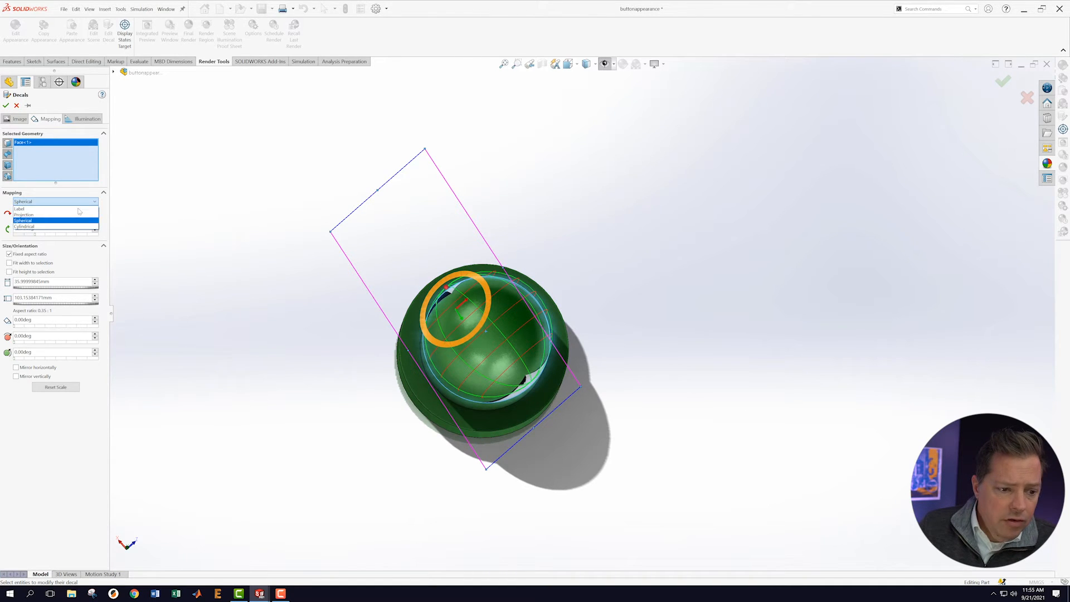
{"action": "left_click", "coordinate": [50, 214]}
{"action": "middle_click_drag", "start_coordinate": [401, 336], "coordinate": [621, 253]}
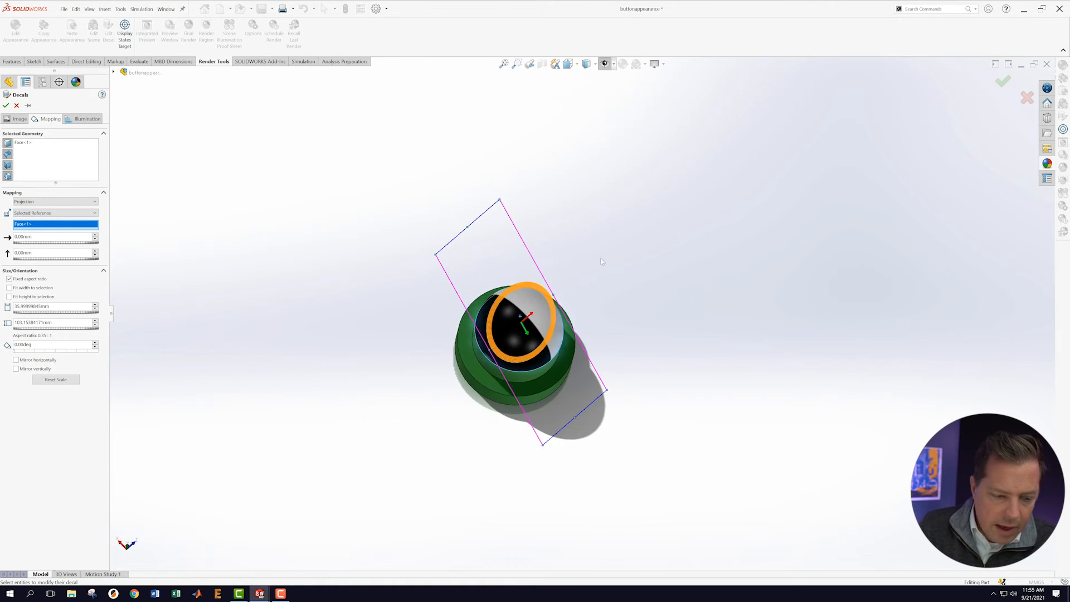
Reduce the decal's width to about 6 mm with the aspect ratio kept fixed.
{"action": "left_click", "coordinate": [96, 309]}
{"action": "left_click", "coordinate": [95, 309]}
{"action": "left_click", "coordinate": [95, 309]}
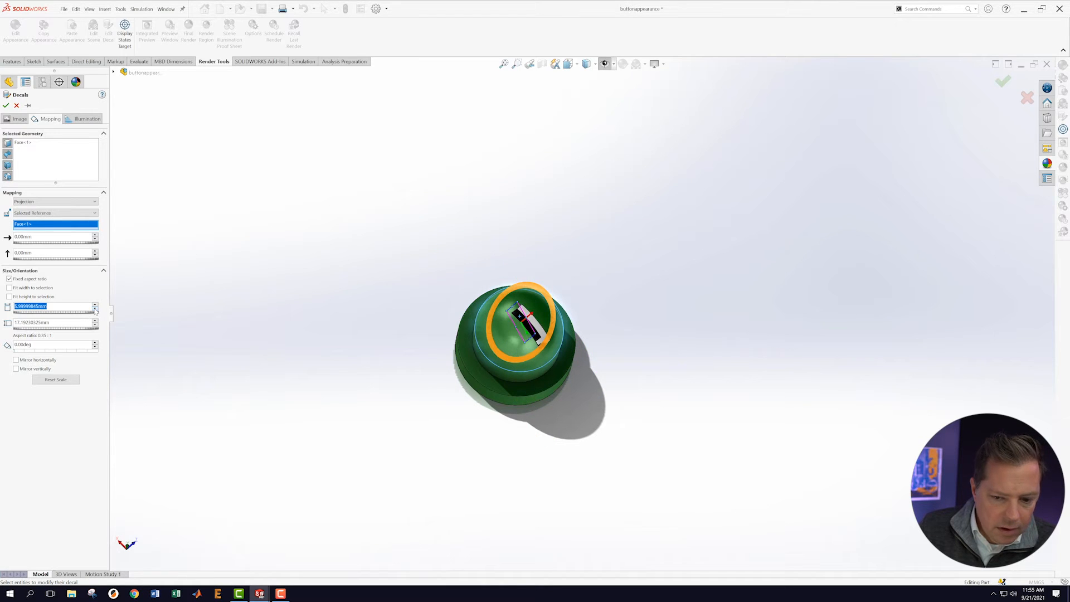
Mirror the decal horizontally on the dome, leaving vertical mirroring off.
{"action": "middle_click_drag", "start_coordinate": [312, 304], "coordinate": [413, 519]}
{"action": "mouse_move", "coordinate": [424, 249]}
{"action": "middle_mouse_down"}
{"action": "mouse_move", "coordinate": [409, 229]}
{"action": "mouse_move", "coordinate": [416, 247]}
{"action": "middle_mouse_up"}
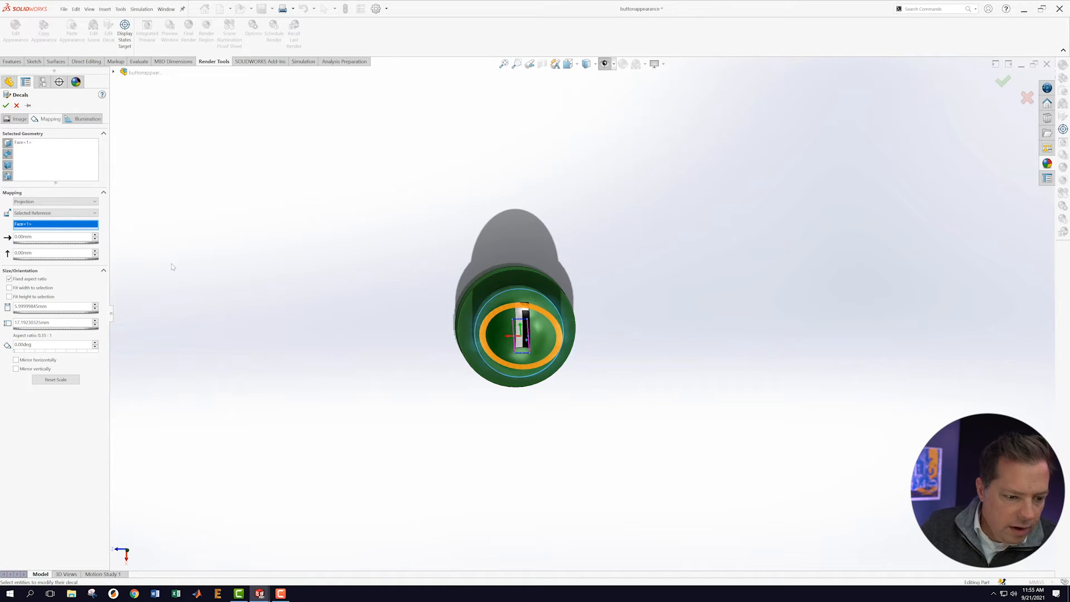
{"action": "left_click", "coordinate": [16, 370]}
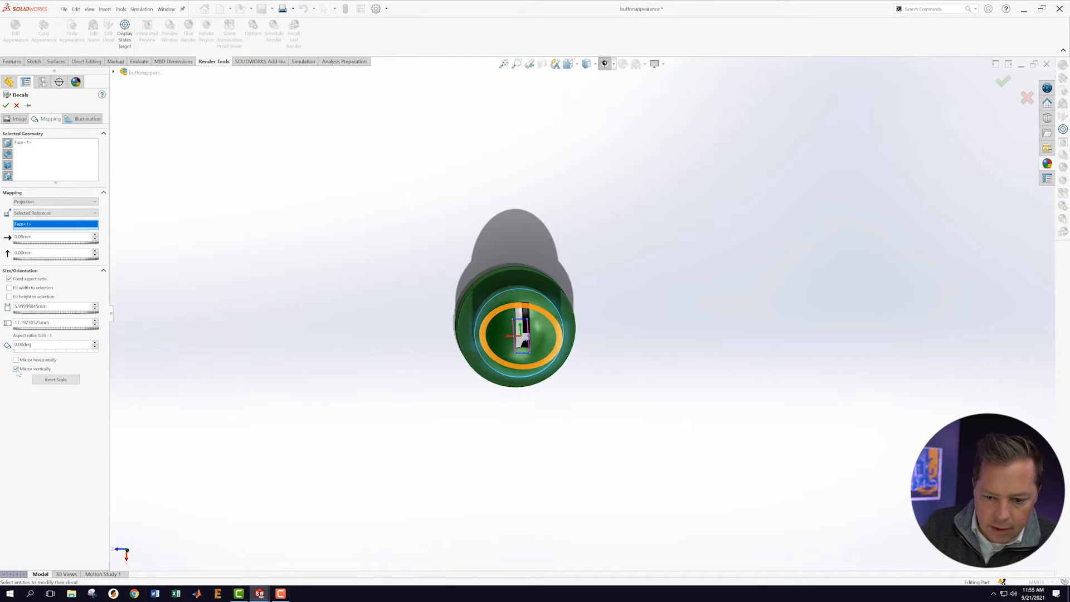
{"action": "left_click", "coordinate": [16, 369]}
{"action": "left_click", "coordinate": [16, 360]}
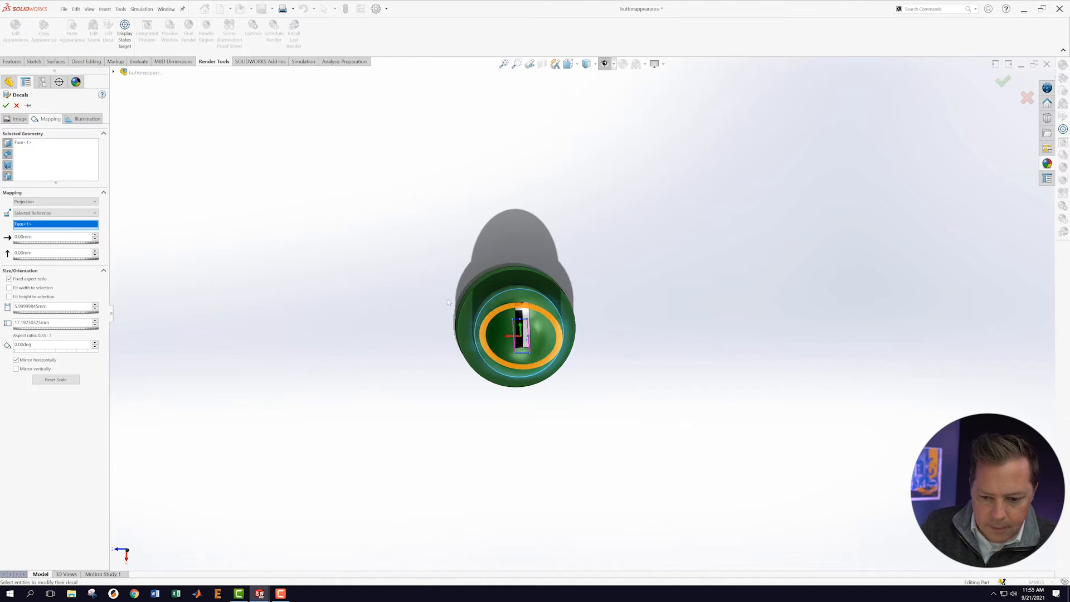
Try vertical decal offsets of -10 mm and 0.5 mm on the dome.
{"action": "middle_click_drag", "start_coordinate": [633, 335], "coordinate": [573, 349]}
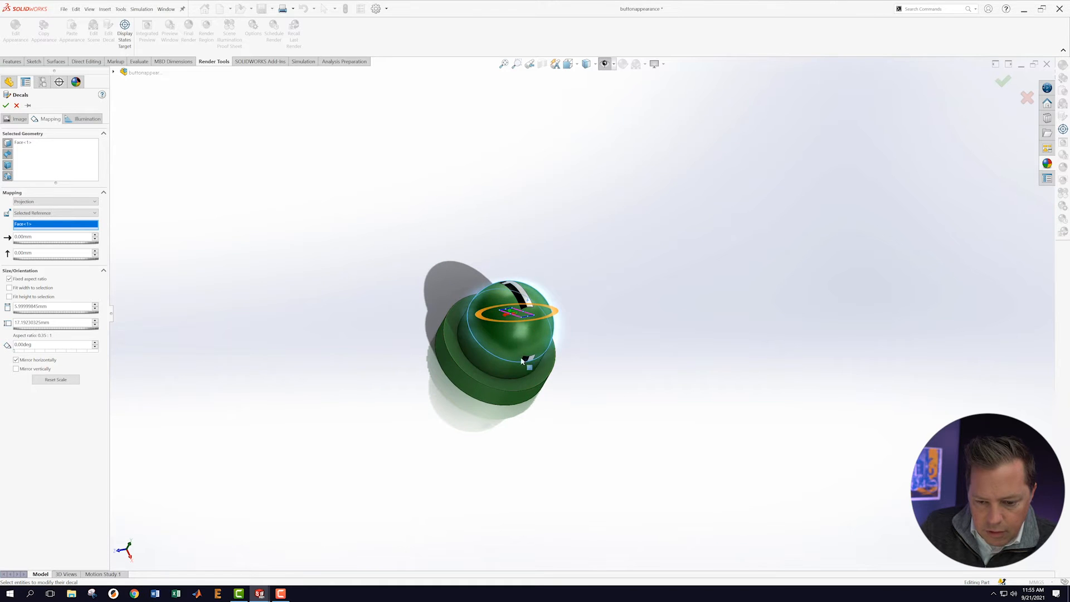
{"action": "middle_click_drag", "start_coordinate": [622, 290], "coordinate": [602, 413]}
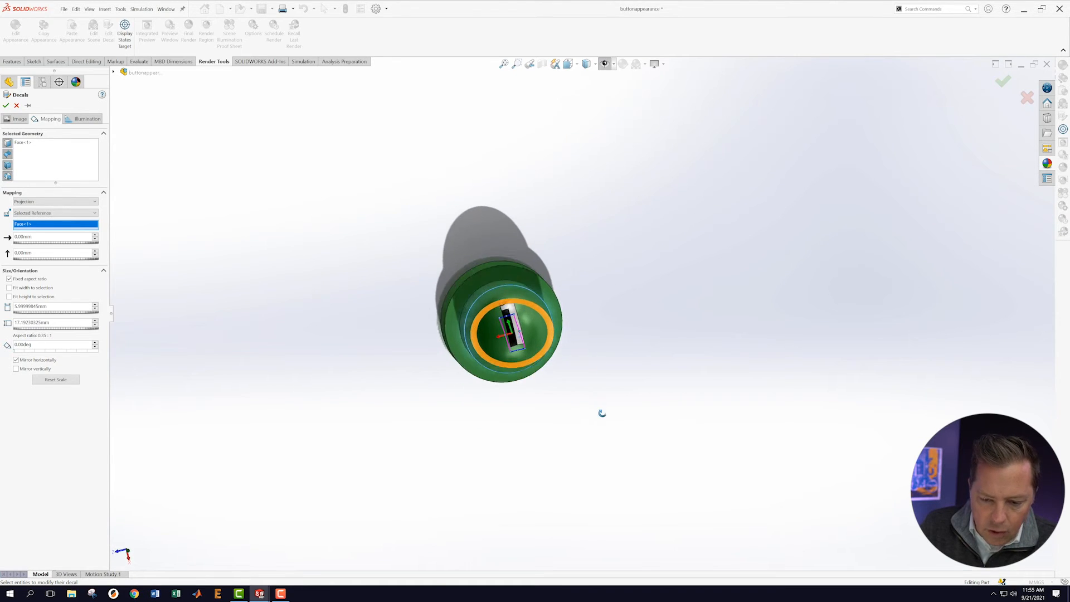
{"action": "left_click", "coordinate": [96, 256]}
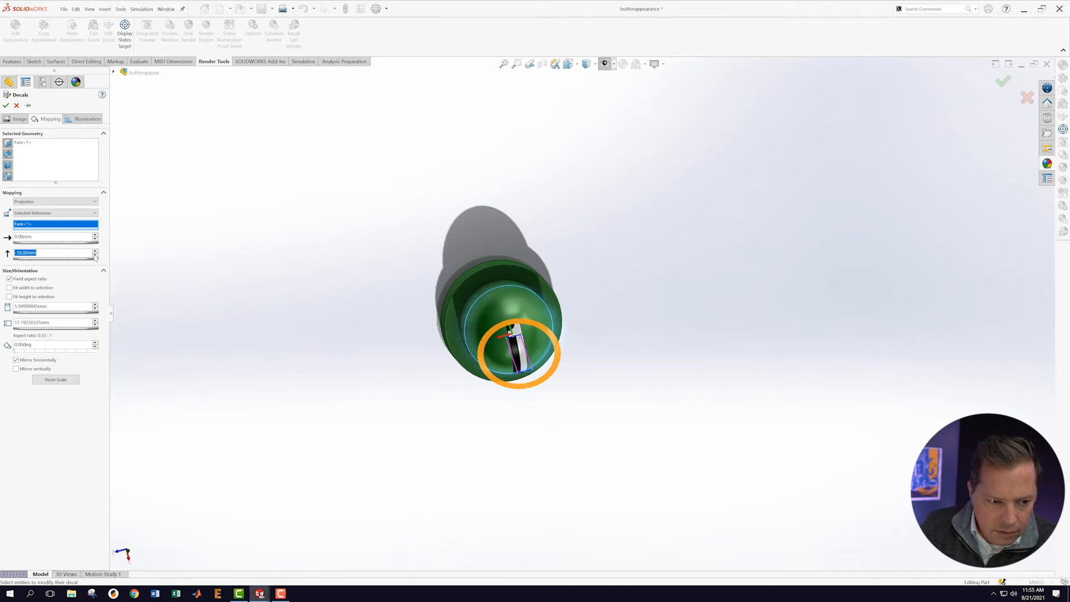
{"action": "middle_click_drag", "start_coordinate": [339, 291], "coordinate": [303, 196]}
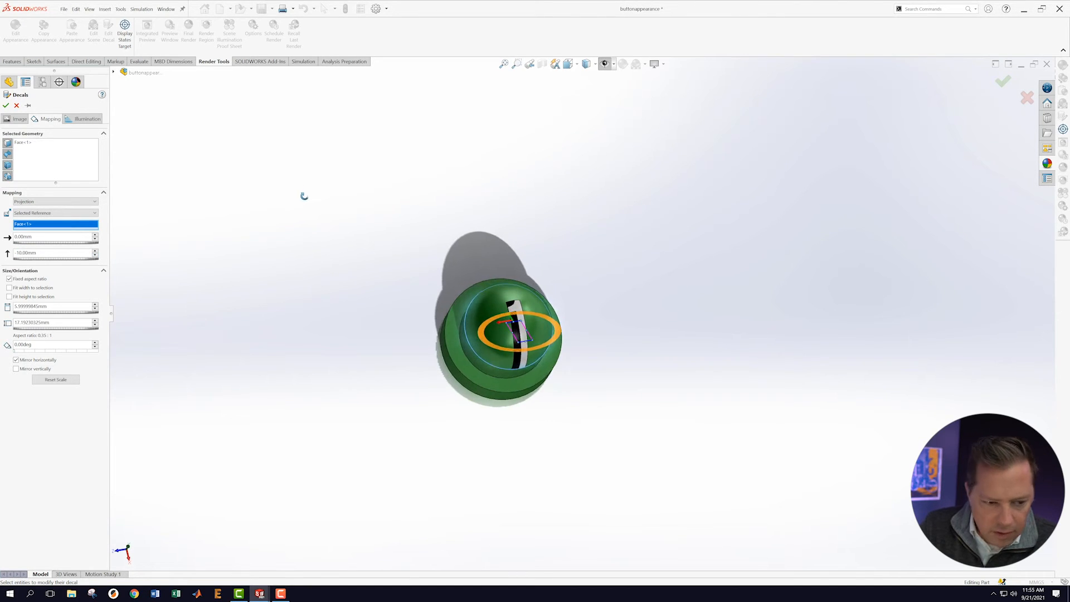
{"action": "left_click_drag", "start_coordinate": [76, 259], "coordinate": [77, 262]}
{"action": "double_click", "coordinate": [43, 252]}
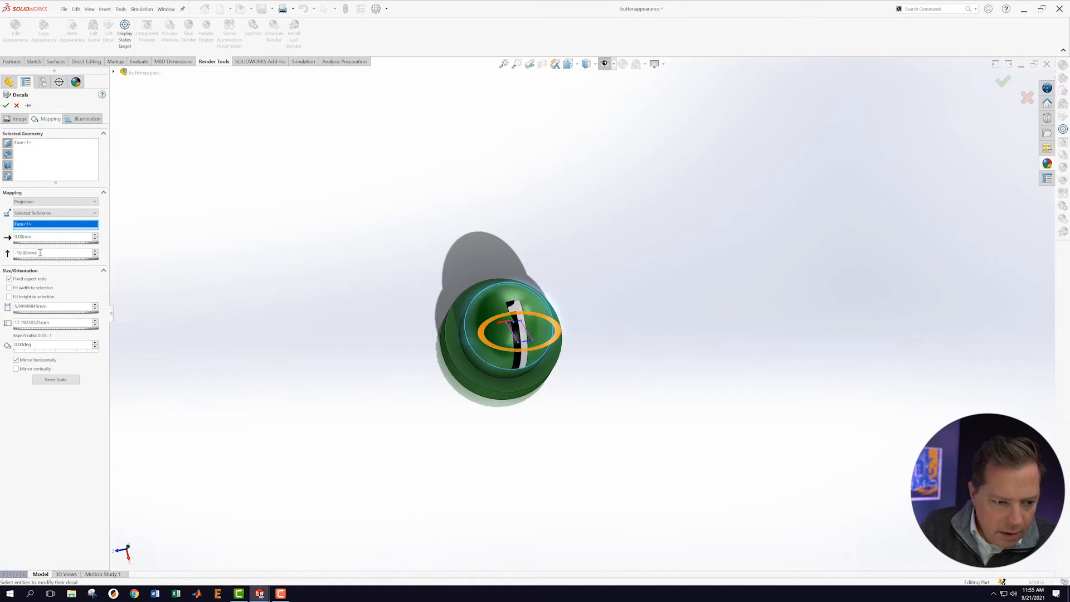
{"action": "type", "text": "0.5"}
{"action": "key", "text": "Return"}
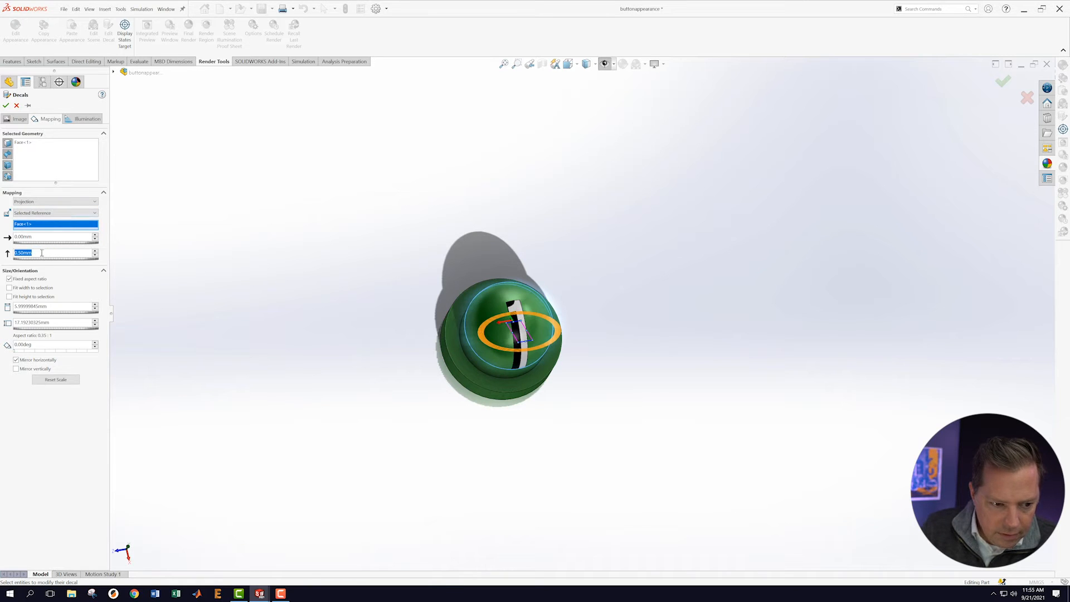
Set the decal's vertical offset to -5 mm and check its placement on the dome.
{"action": "type", "text": "-5"}
{"action": "key", "text": "Return"}
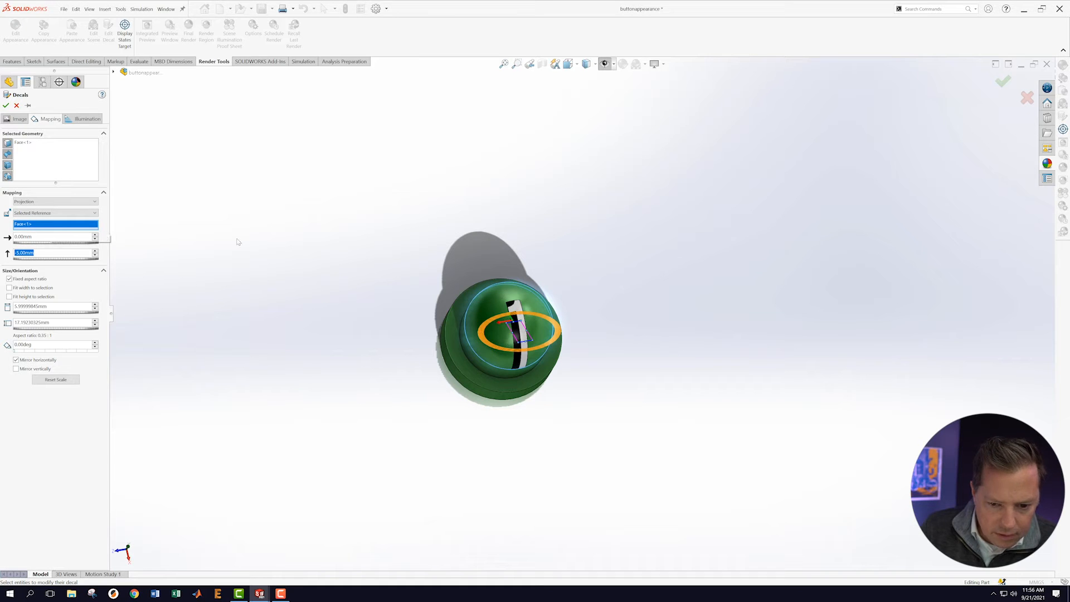
{"action": "middle_click_drag", "start_coordinate": [604, 312], "coordinate": [625, 293]}
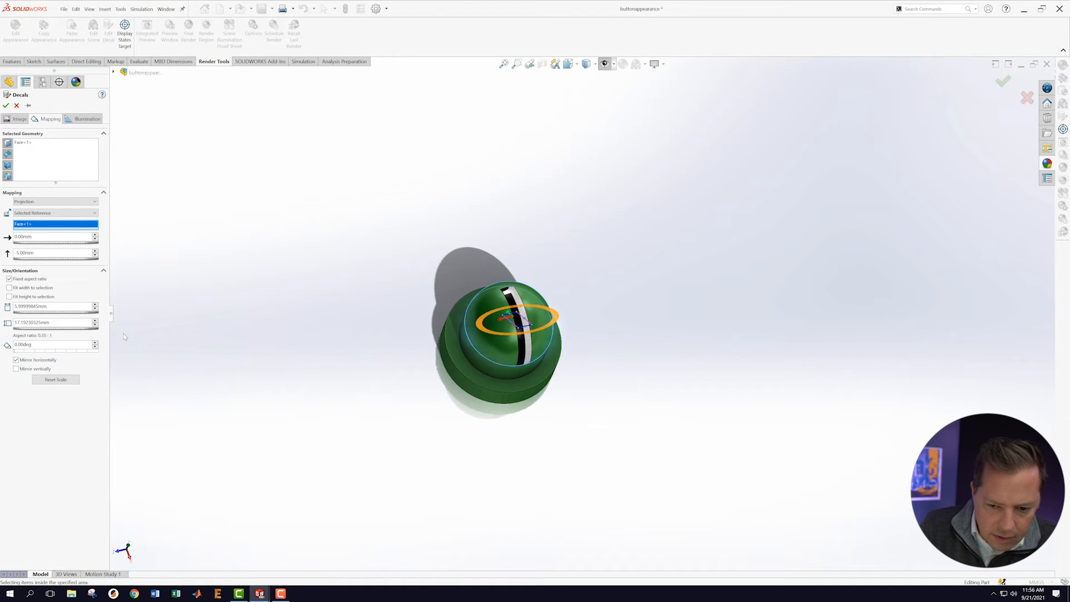
{"action": "middle_click_drag", "start_coordinate": [362, 297], "coordinate": [667, 477]}
{"action": "scroll", "coordinate": [544, 284], "scroll_direction": "down", "scroll_amount": 2}
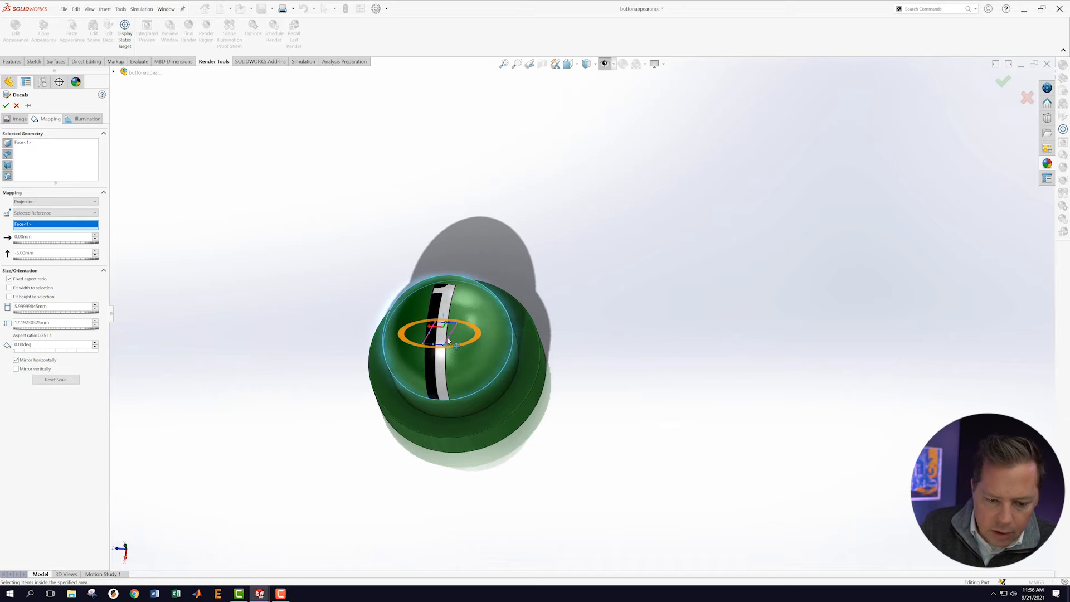
Mask the decal's background with the image's own alpha channel and inspect the number on the dome.
{"action": "left_click", "coordinate": [18, 120]}
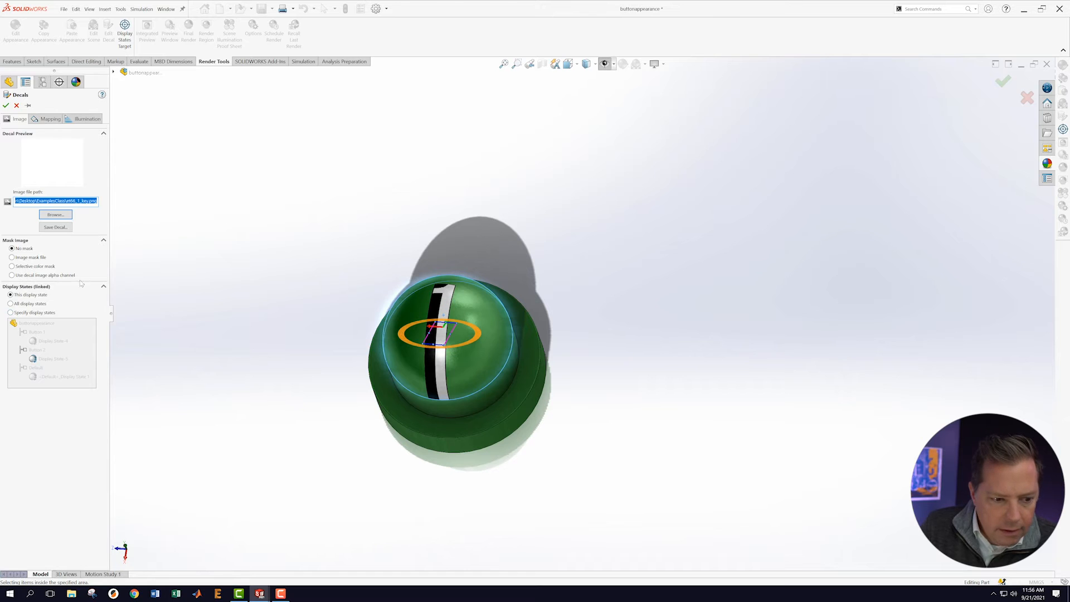
{"action": "left_click", "coordinate": [12, 275]}
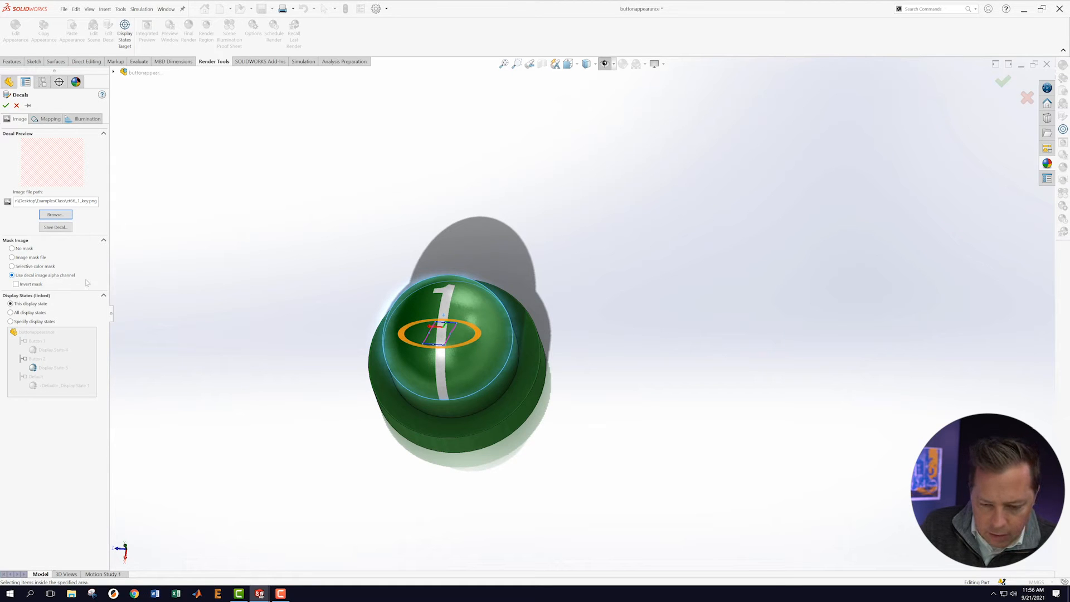
{"action": "middle_click_drag", "start_coordinate": [258, 270], "coordinate": [313, 322]}
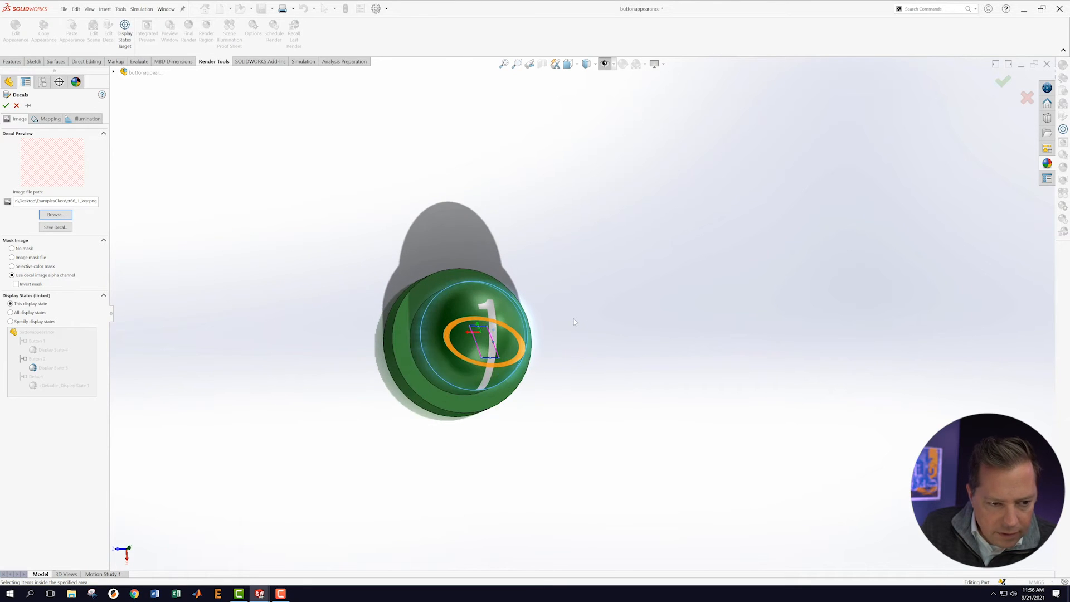
{"action": "scroll", "coordinate": [474, 298], "scroll_direction": "down", "scroll_amount": 2}
{"action": "middle_click_drag", "start_coordinate": [529, 288], "coordinate": [460, 276]}
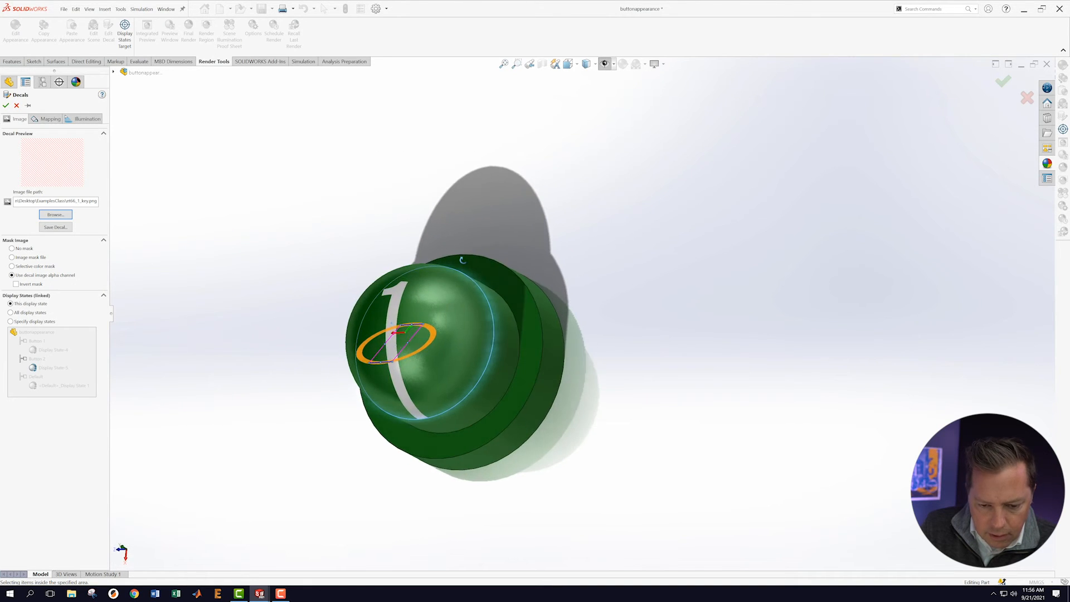
Set the decal's width to 4 mm and check how it lies on the dome.
{"action": "left_click", "coordinate": [48, 120]}
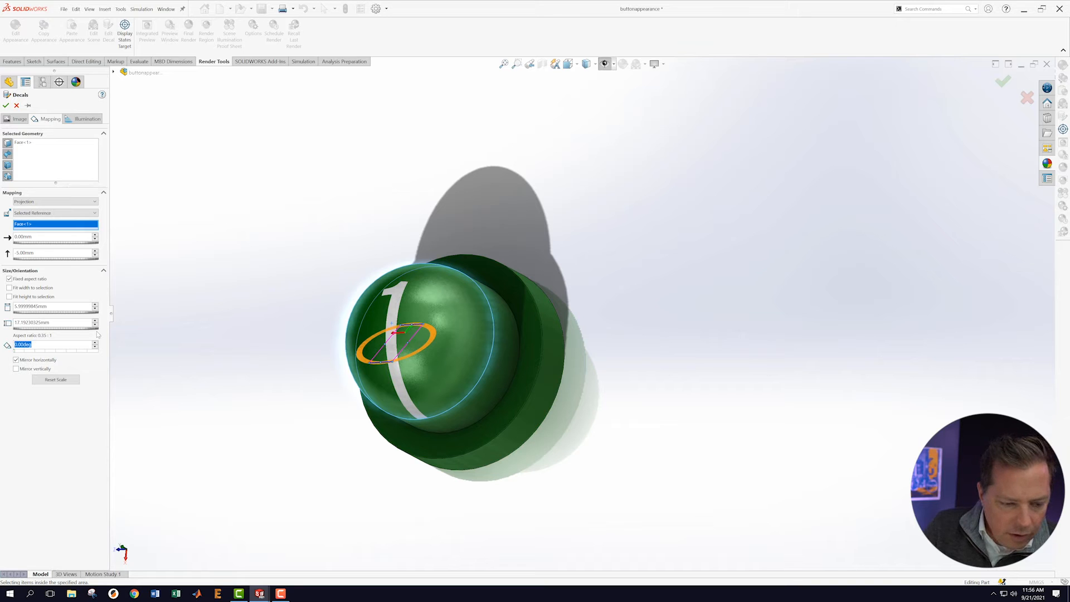
{"action": "left_click", "coordinate": [94, 310]}
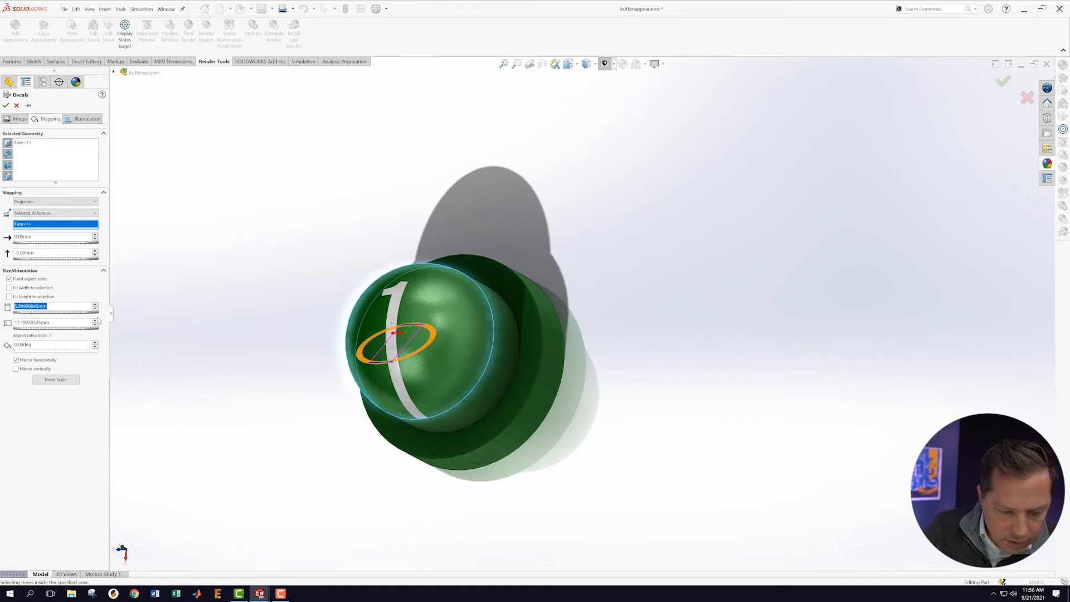
{"action": "type", "text": "4"}
{"action": "key", "text": "Return"}
{"action": "left_click", "coordinate": [255, 325]}
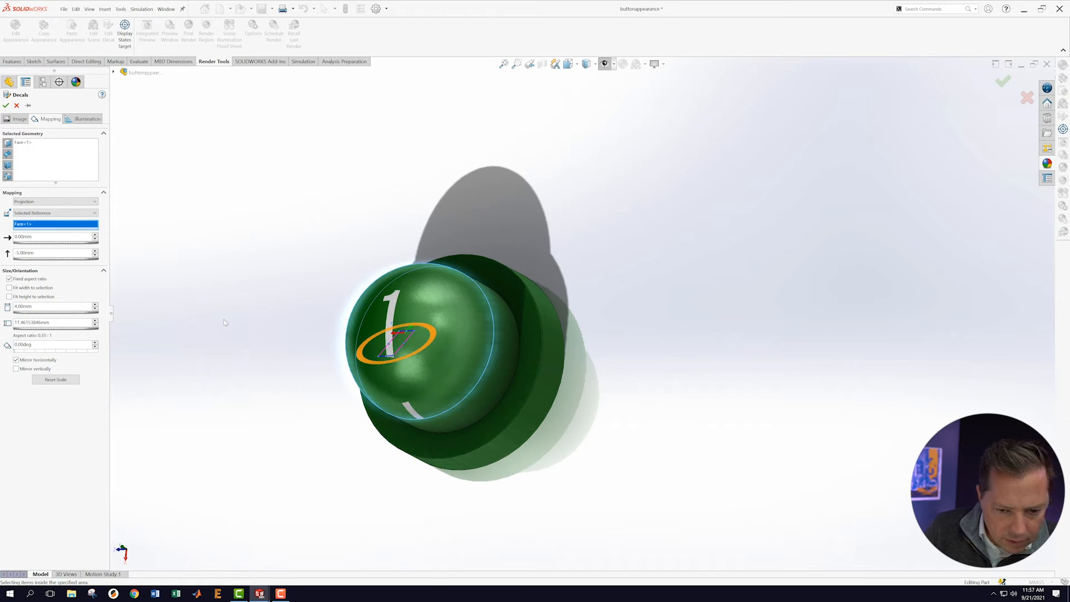
{"action": "middle_click_drag", "start_coordinate": [218, 311], "coordinate": [283, 326]}
{"action": "middle_click_drag", "start_coordinate": [638, 371], "coordinate": [446, 335]}
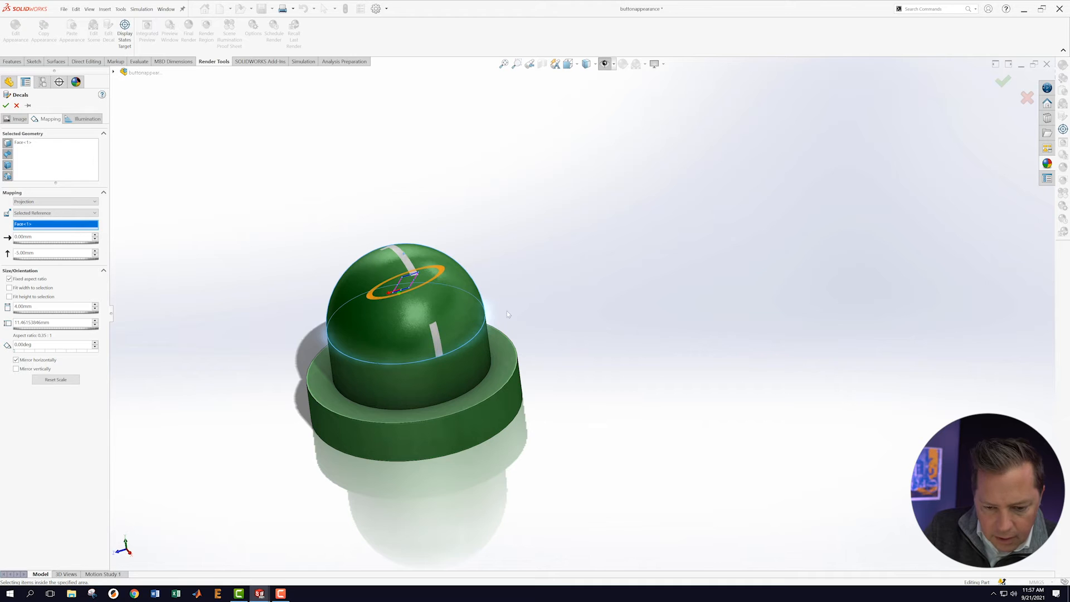
Try the decal without horizontal mirroring, and restore the mirroring.
{"action": "middle_click_drag", "start_coordinate": [582, 284], "coordinate": [559, 431]}
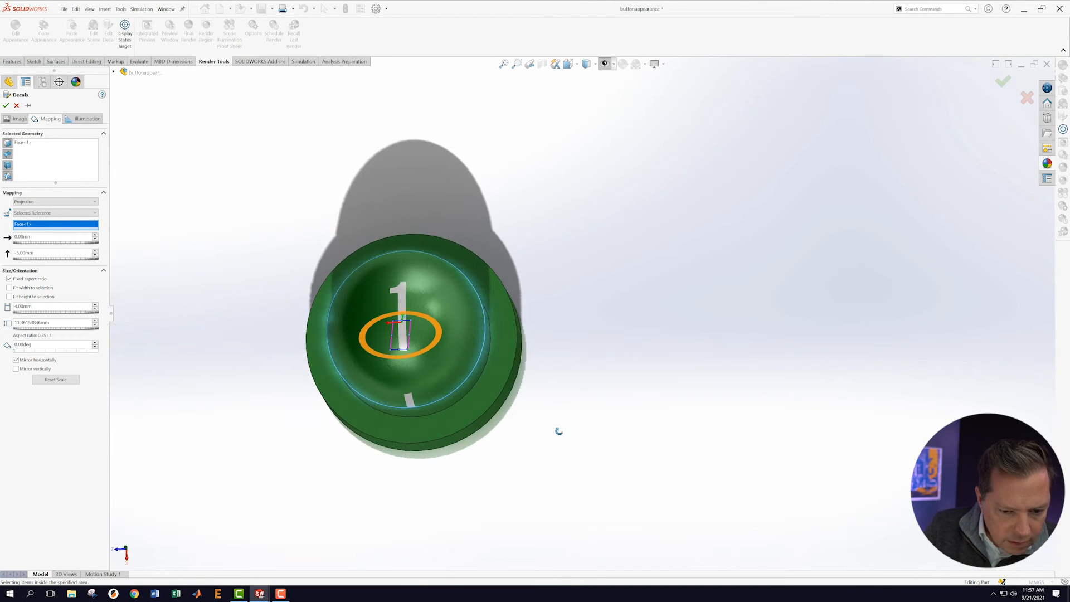
{"action": "left_click", "coordinate": [16, 360]}
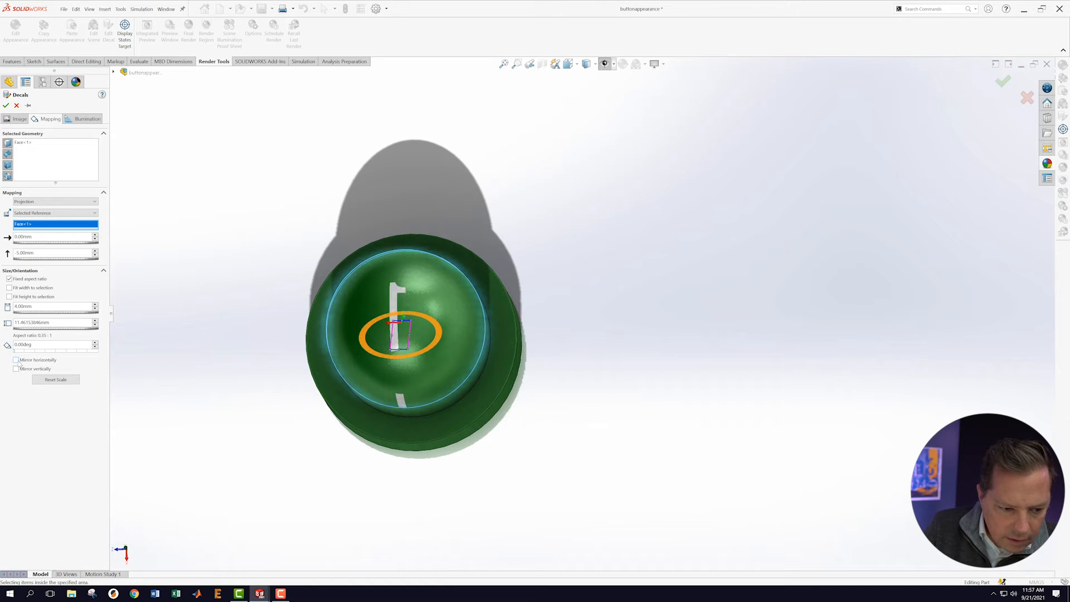
{"action": "left_click", "coordinate": [16, 361]}
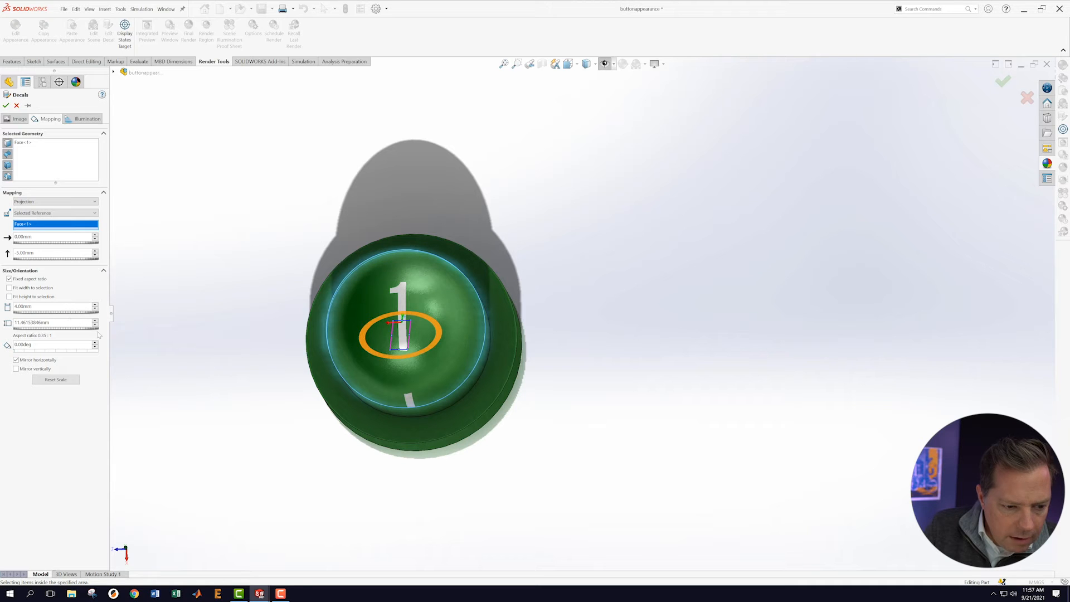
{"action": "left_click_drag", "start_coordinate": [58, 322], "coordinate": [13, 322]}
{"action": "left_click", "coordinate": [138, 293]}
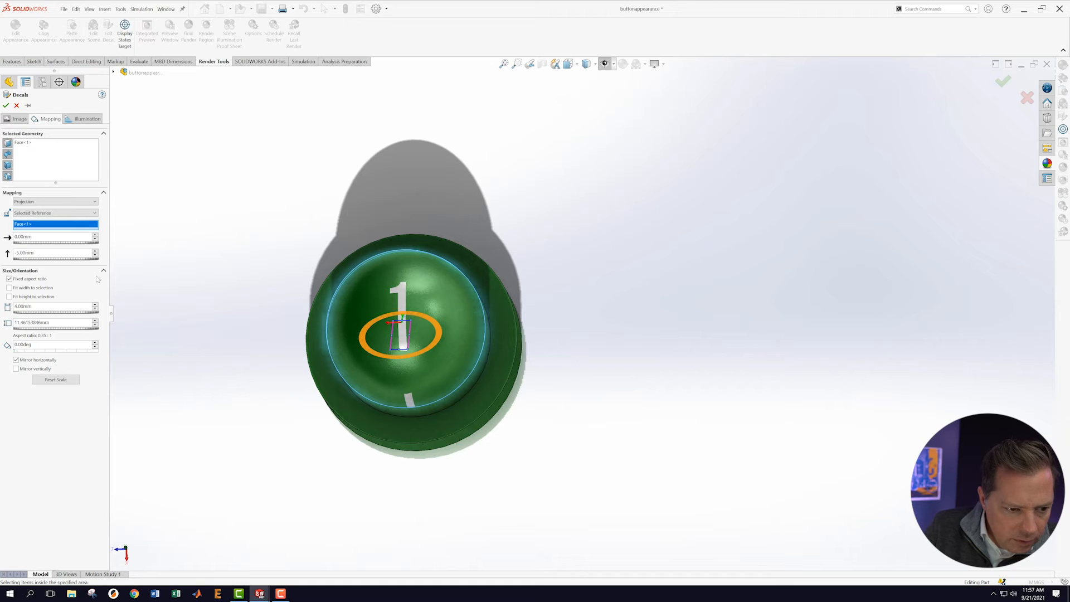
Set the decal's vertical offset to -6 mm and check how the number sits on the dome.
{"action": "left_click_drag", "start_coordinate": [49, 253], "coordinate": [5, 254]}
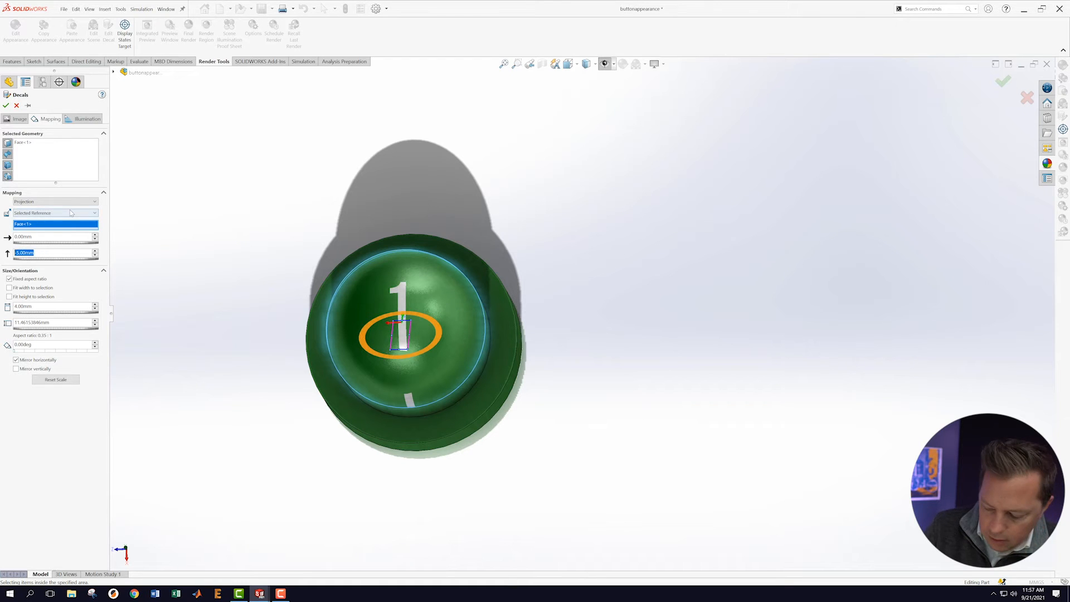
{"action": "type", "text": "-6"}
{"action": "key", "text": "Return"}
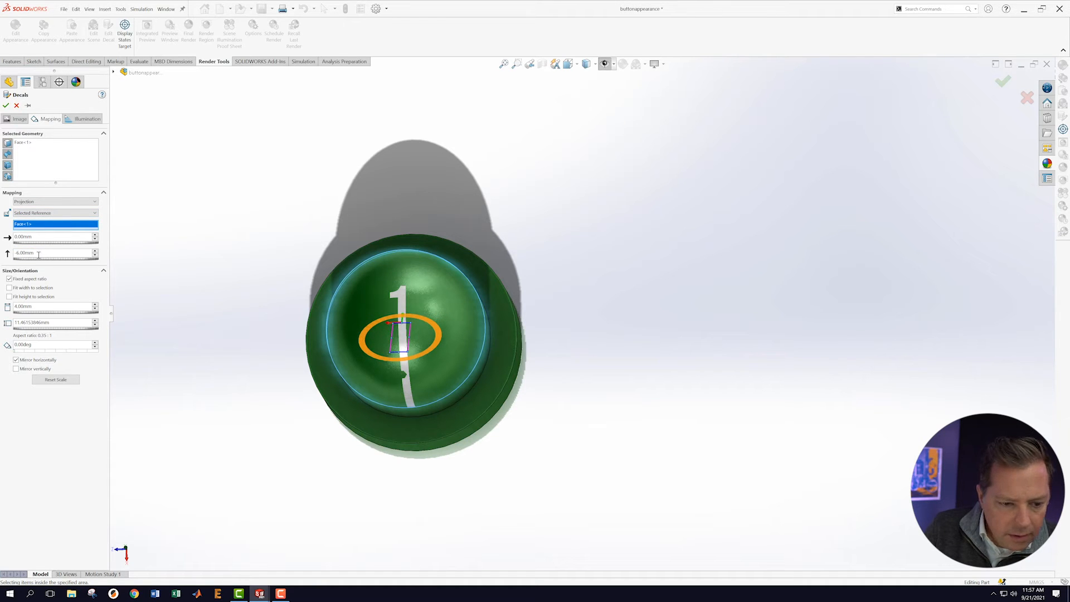
{"action": "middle_click_drag", "start_coordinate": [201, 231], "coordinate": [244, 258]}
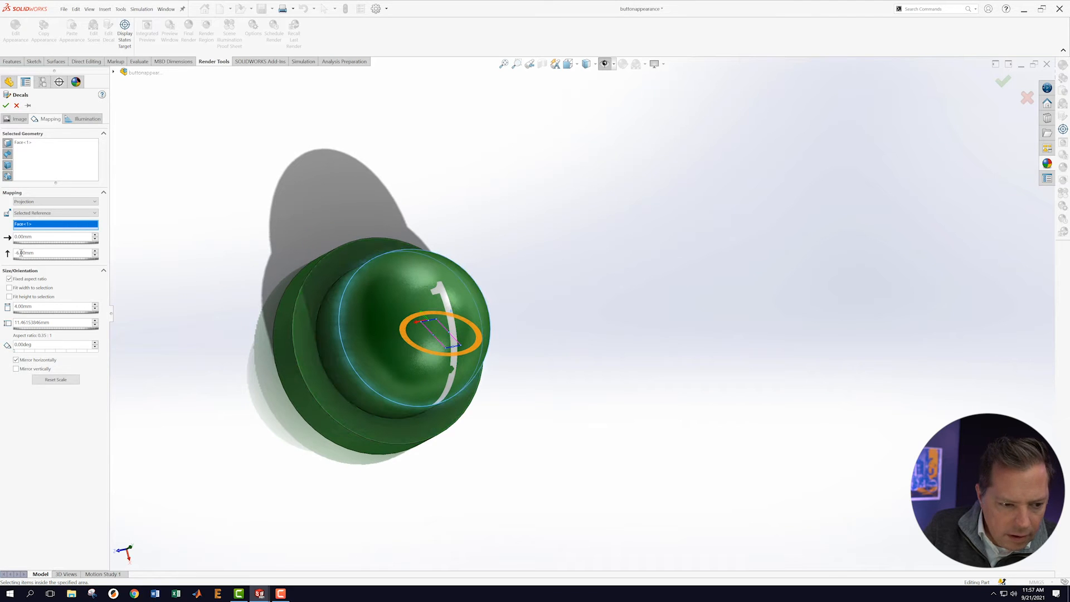
Set the decal's vertical offset to -4 mm and check the number's position on the dome.
{"action": "left_click_drag", "start_coordinate": [41, 254], "coordinate": [12, 254]}
{"action": "type", "text": "-4"}
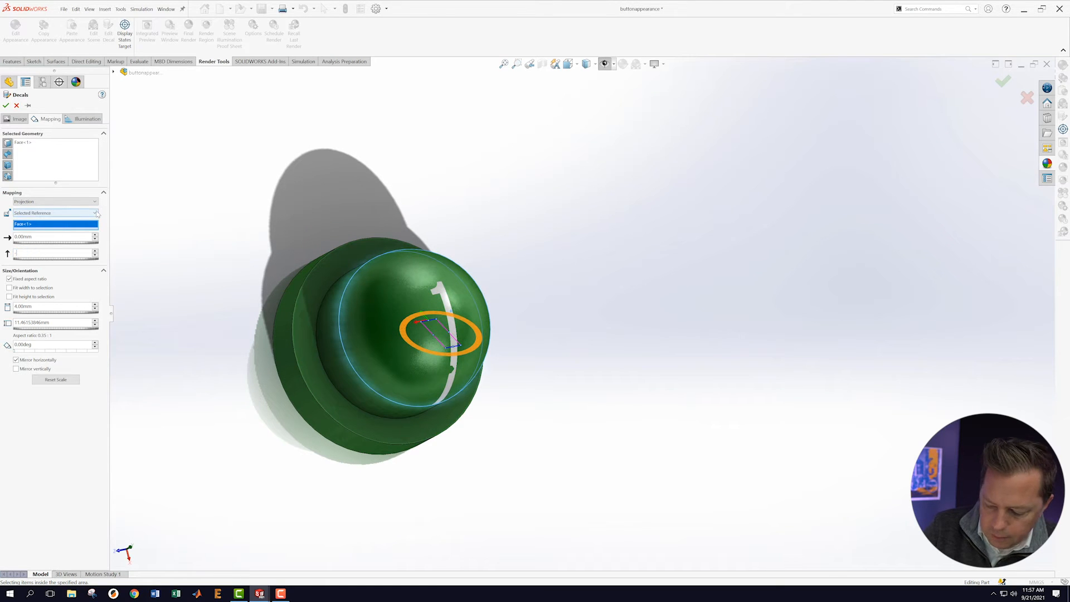
{"action": "key", "text": "Return"}
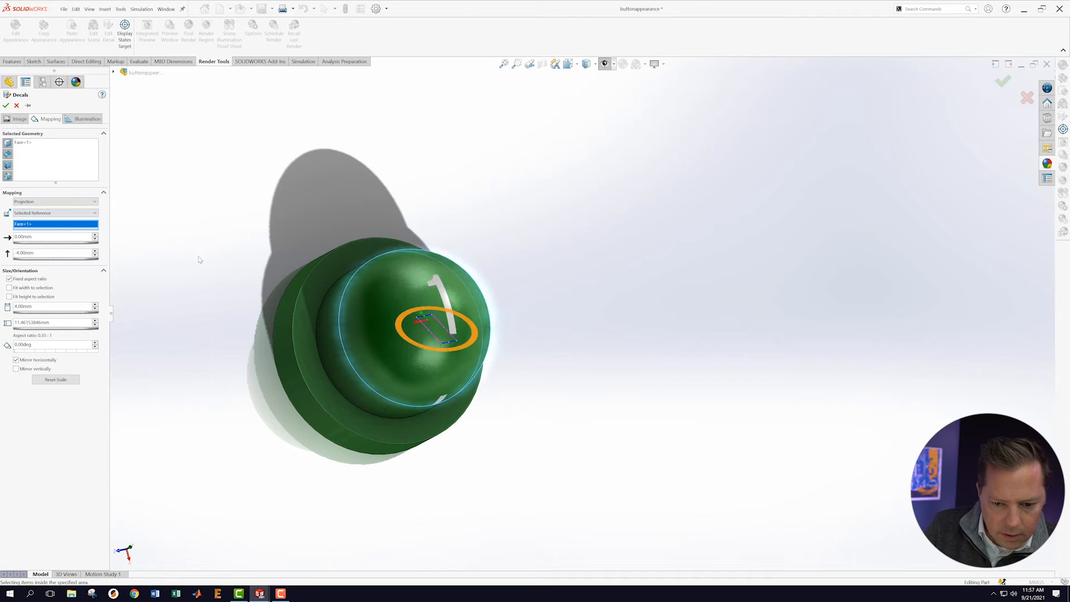
{"action": "middle_click_drag", "start_coordinate": [215, 281], "coordinate": [186, 260]}
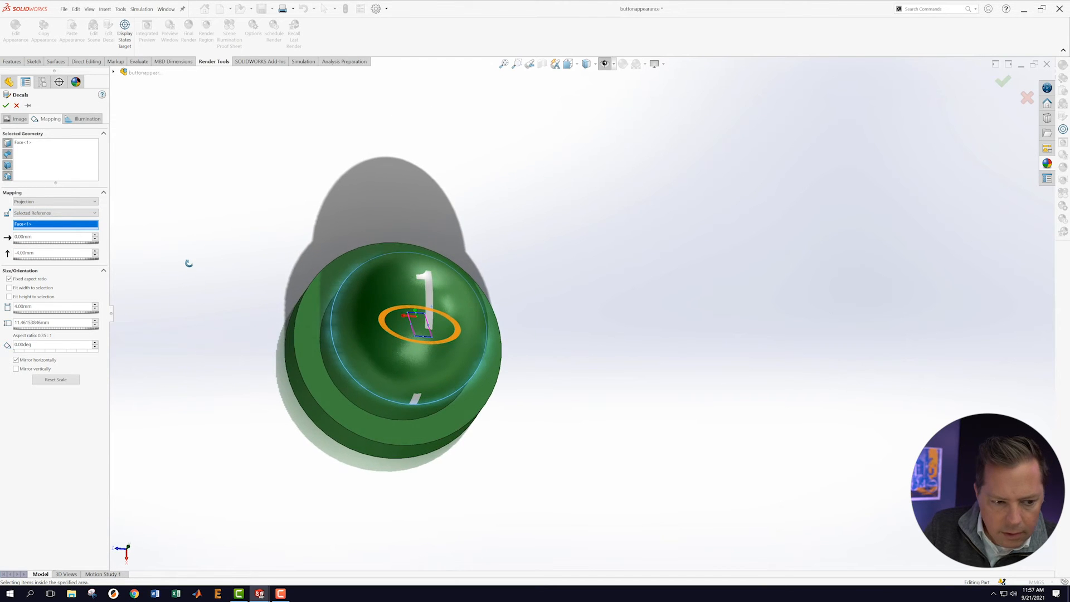
Try Label mapping for the decal with a vertical offset of -54 mm.
{"action": "left_click", "coordinate": [95, 202]}
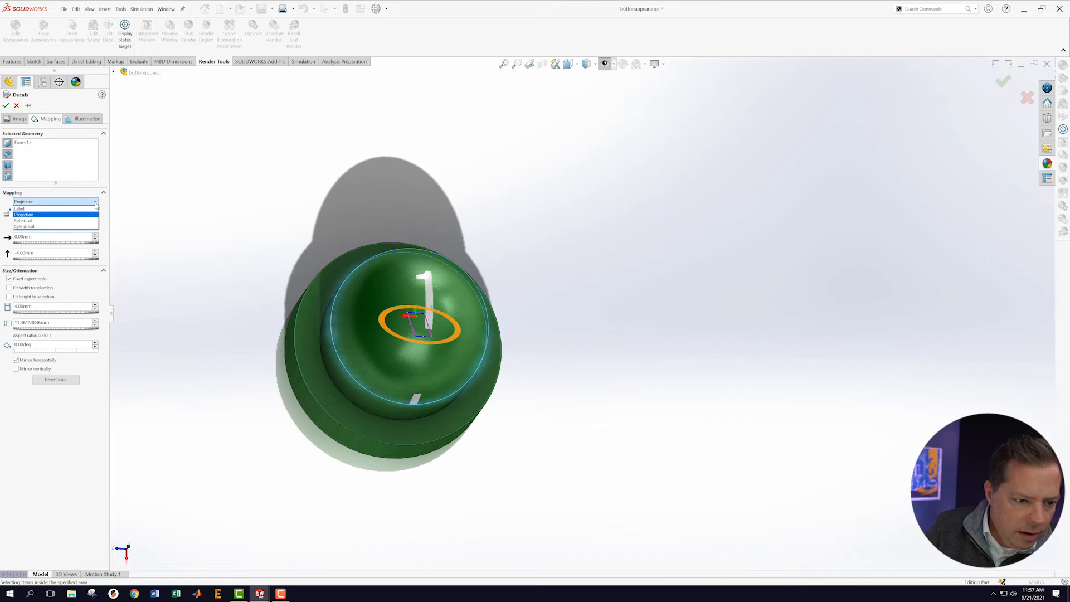
{"action": "left_click", "coordinate": [32, 209]}
{"action": "middle_click_drag", "start_coordinate": [225, 296], "coordinate": [184, 288]}
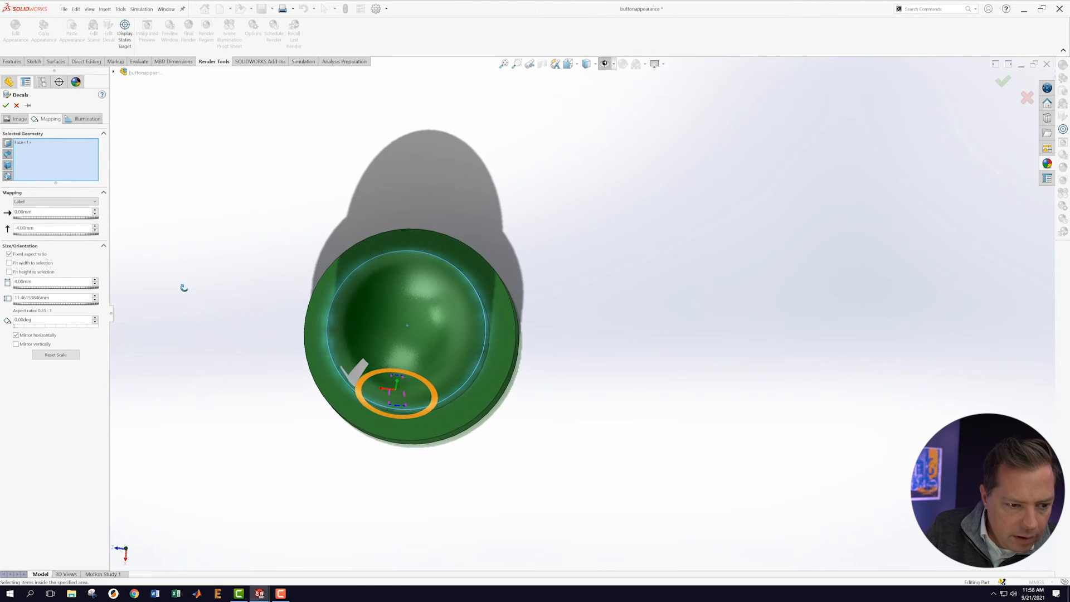
{"action": "left_click_drag", "start_coordinate": [70, 218], "coordinate": [69, 219]}
{"action": "left_click", "coordinate": [46, 231]}
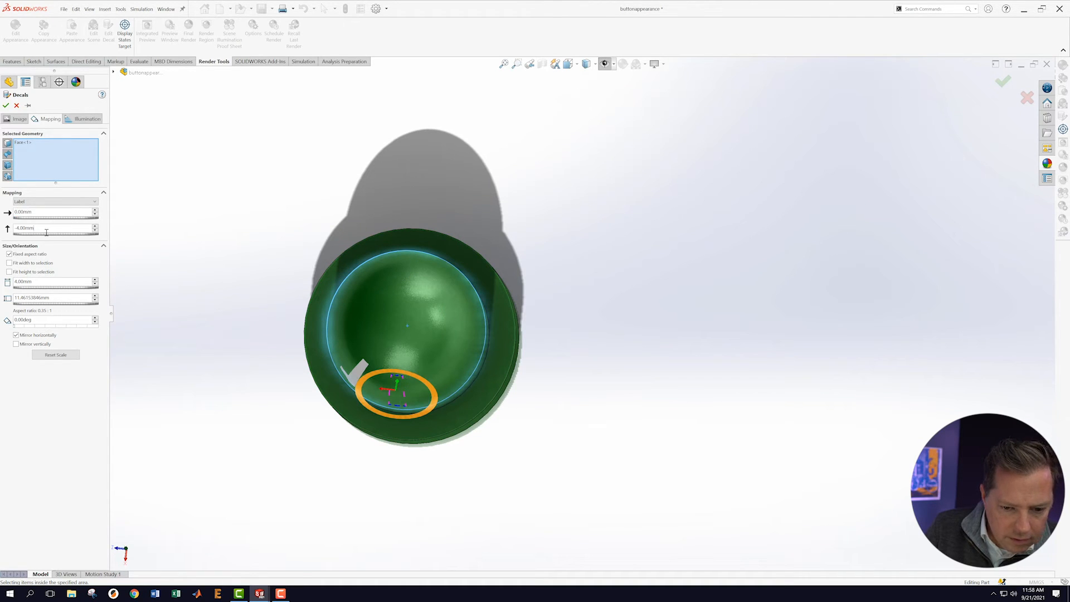
{"action": "left_click_drag", "start_coordinate": [48, 233], "coordinate": [66, 220]}
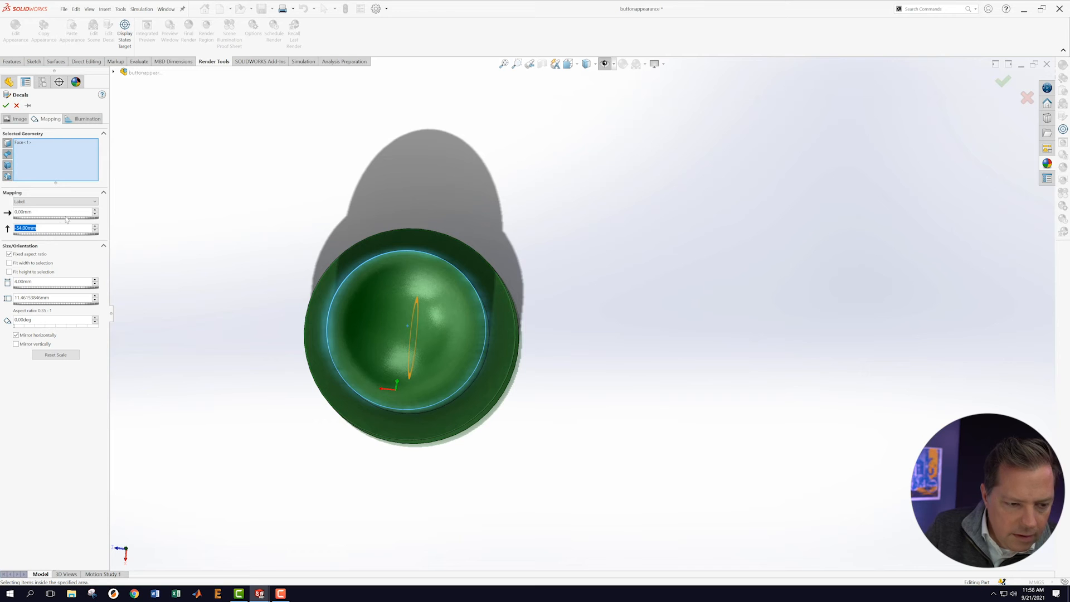
Try Spherical mapping for the decal, positioning it at 8 degrees around the axis and 104 degrees along the axis.
{"action": "left_click", "coordinate": [82, 202]}
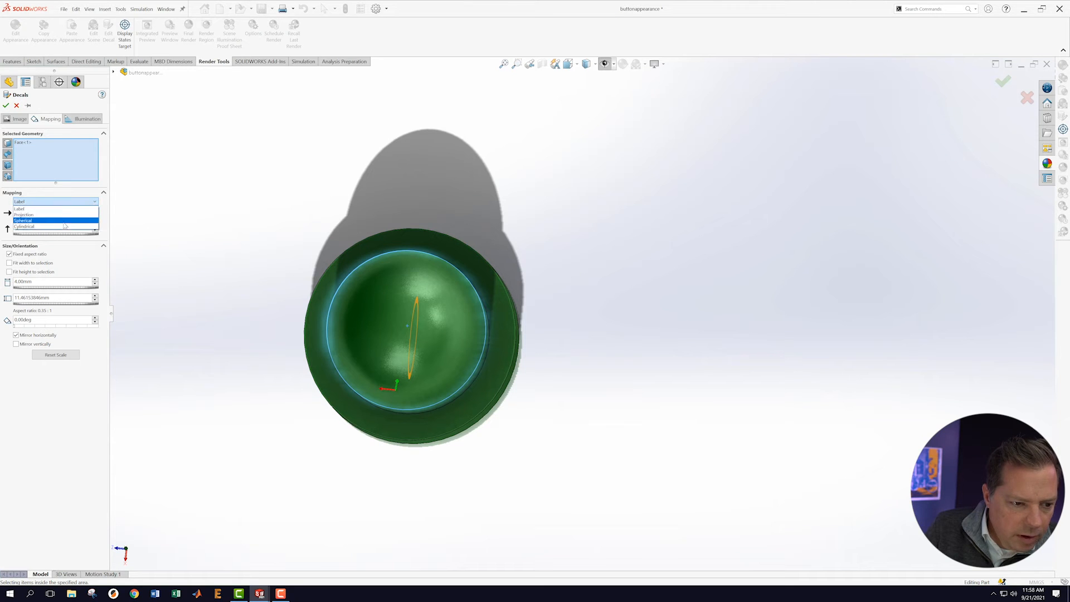
{"action": "left_click", "coordinate": [34, 220]}
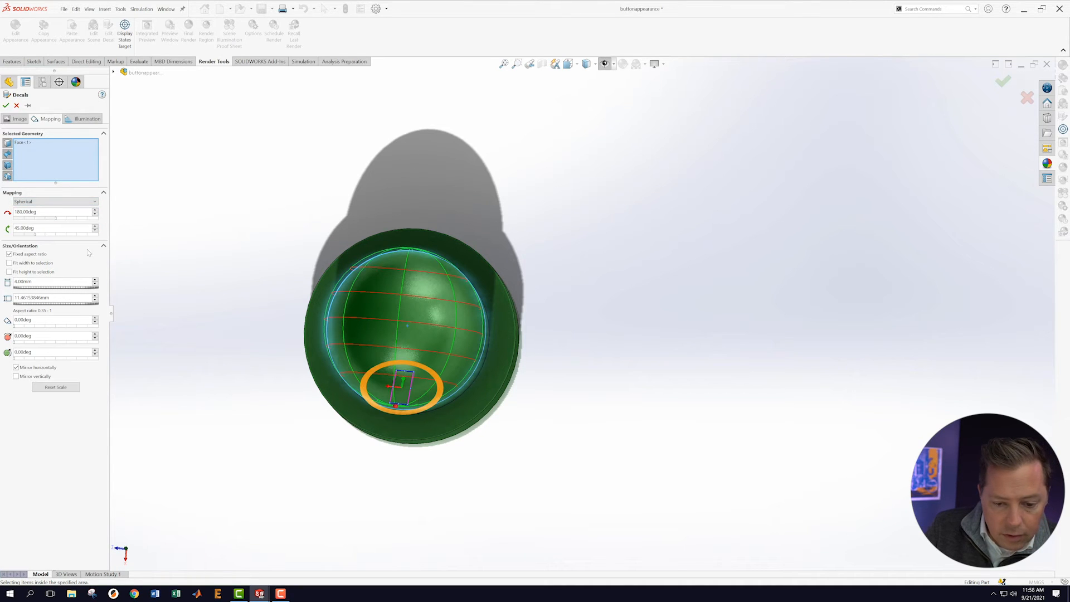
{"action": "middle_click_drag", "start_coordinate": [188, 300], "coordinate": [132, 221]}
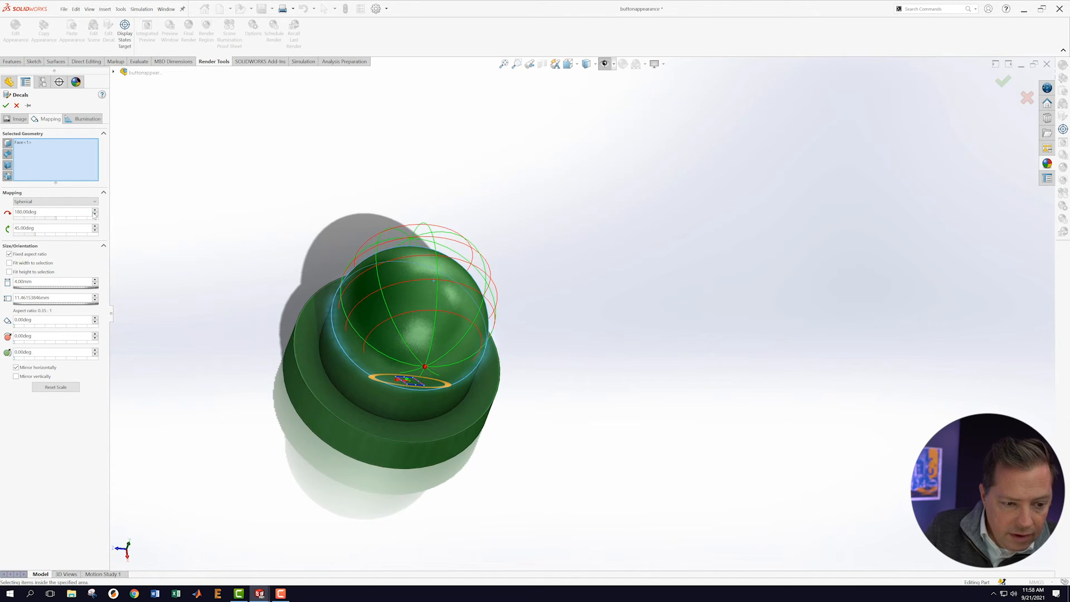
{"action": "mouse_move", "coordinate": [56, 221]}
{"action": "left_mouse_down"}
{"action": "mouse_move", "coordinate": [15, 225]}
{"action": "mouse_move", "coordinate": [63, 236]}
{"action": "left_mouse_up"}
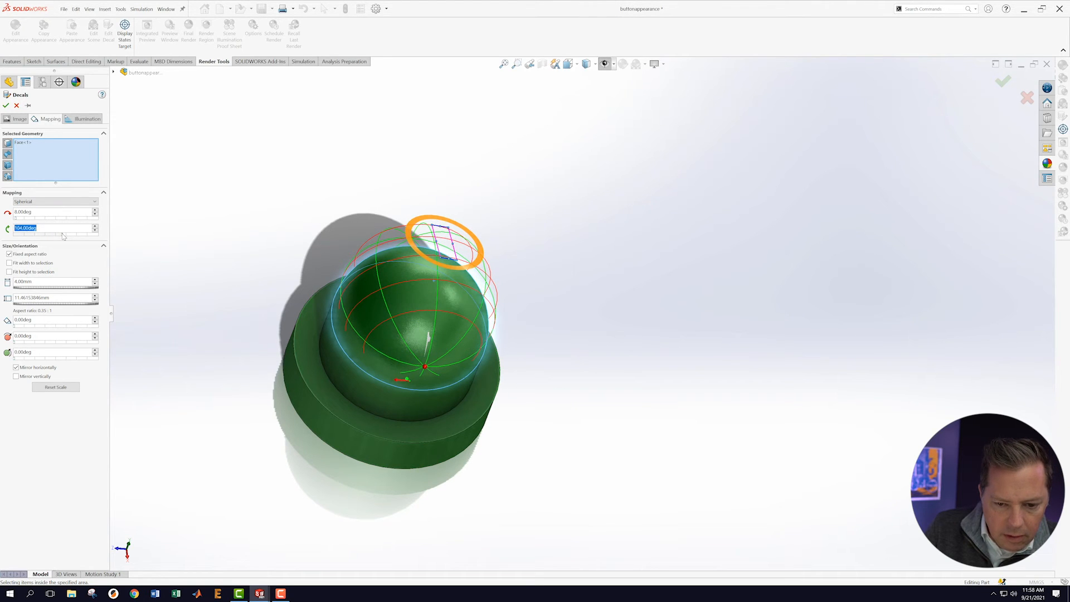
{"action": "middle_click_drag", "start_coordinate": [594, 209], "coordinate": [574, 309]}
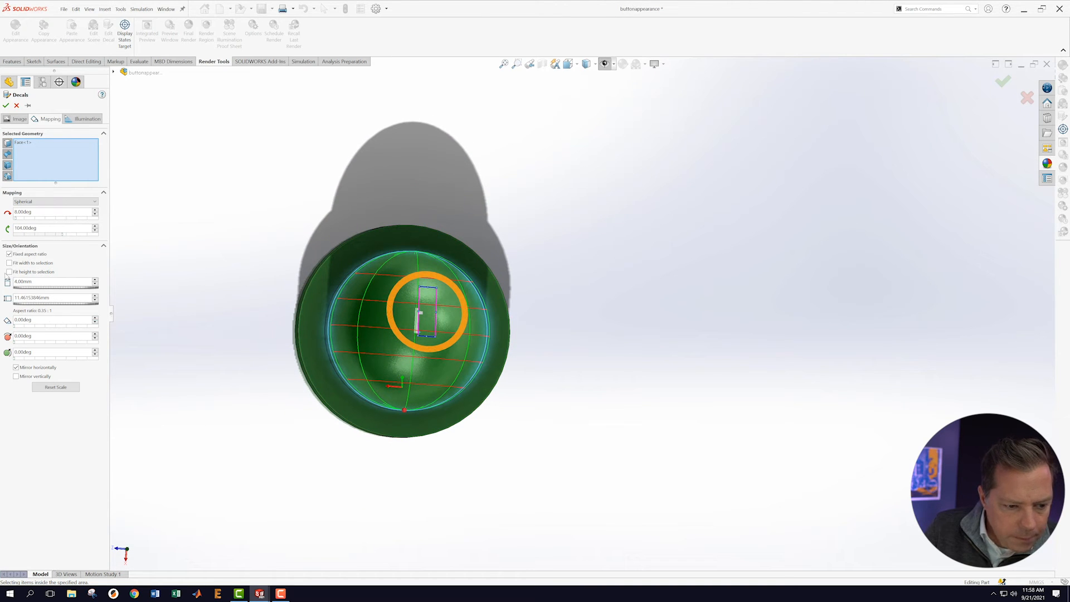
Turn off the decal's horizontal mirroring and set its width to 14 mm.
{"action": "left_click", "coordinate": [16, 368]}
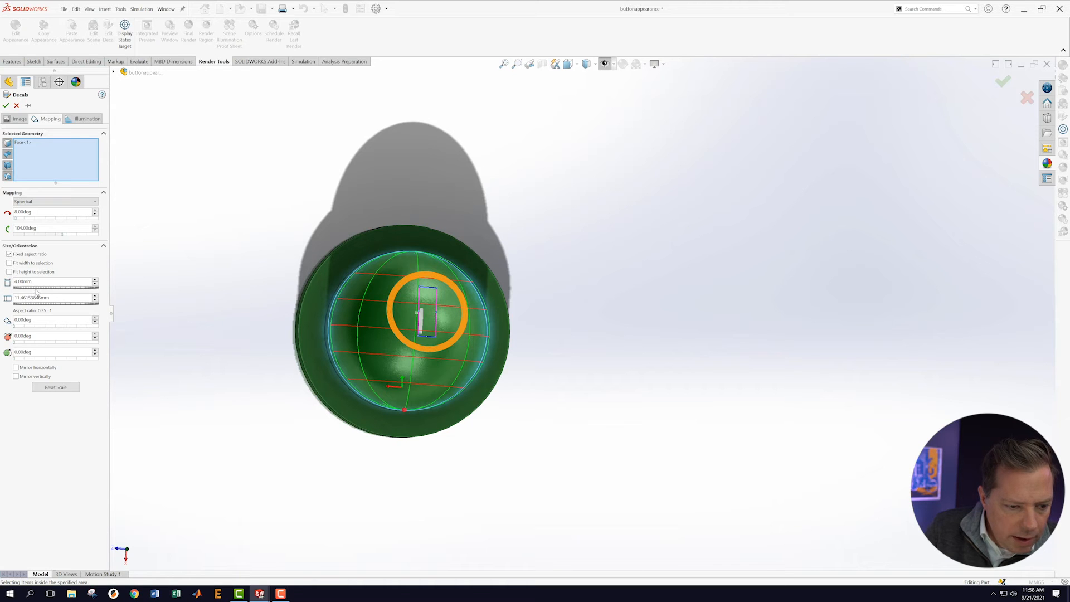
{"action": "left_click_drag", "start_coordinate": [53, 289], "coordinate": [53, 288]}
{"action": "middle_click_drag", "start_coordinate": [223, 301], "coordinate": [216, 280]}
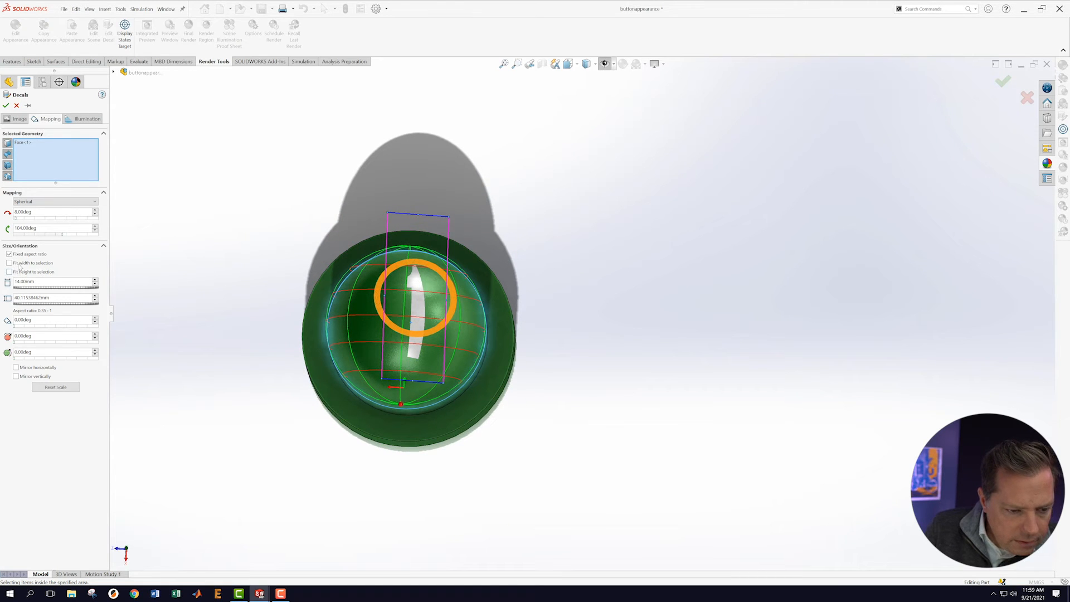
Set the spherical mapping to 0 degrees around and 90 degrees along the axis, and check the number from the side.
{"action": "left_click_drag", "start_coordinate": [15, 218], "coordinate": [9, 223]}
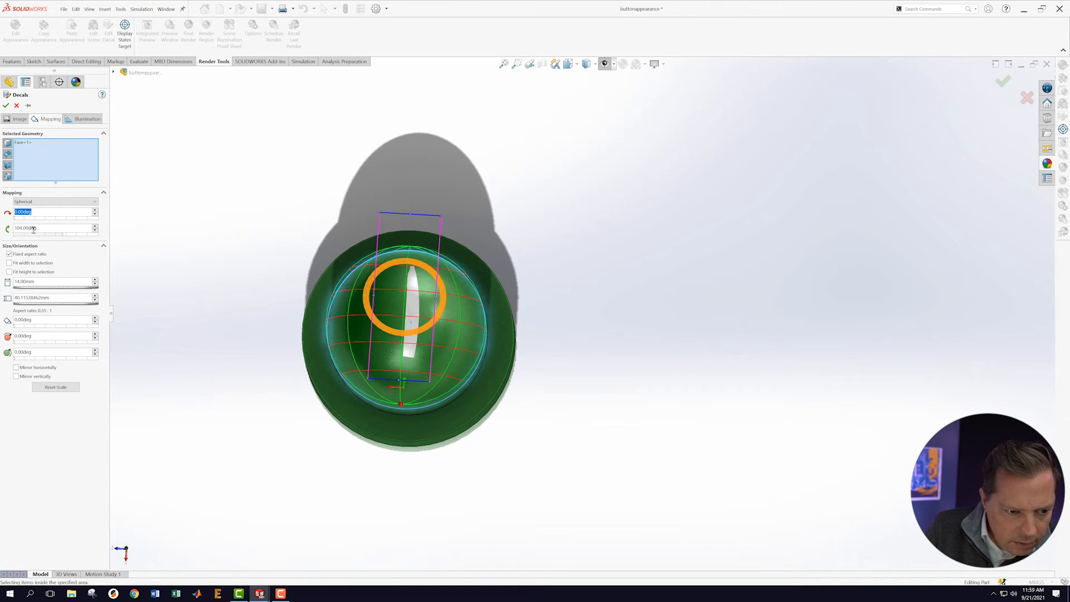
{"action": "left_click_drag", "start_coordinate": [62, 236], "coordinate": [56, 242]}
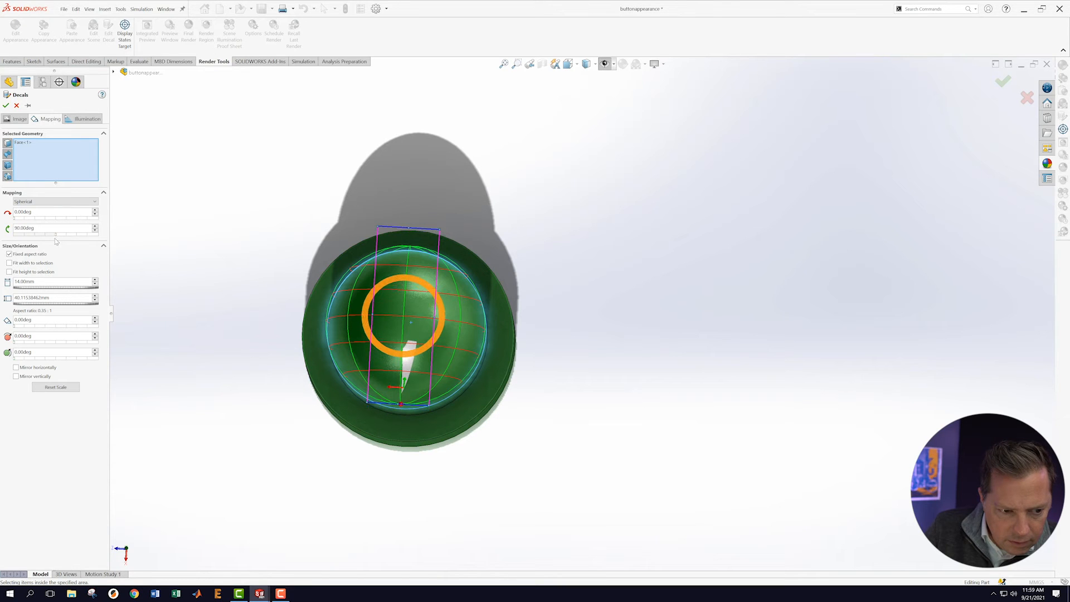
{"action": "middle_click_drag", "start_coordinate": [641, 282], "coordinate": [357, 201]}
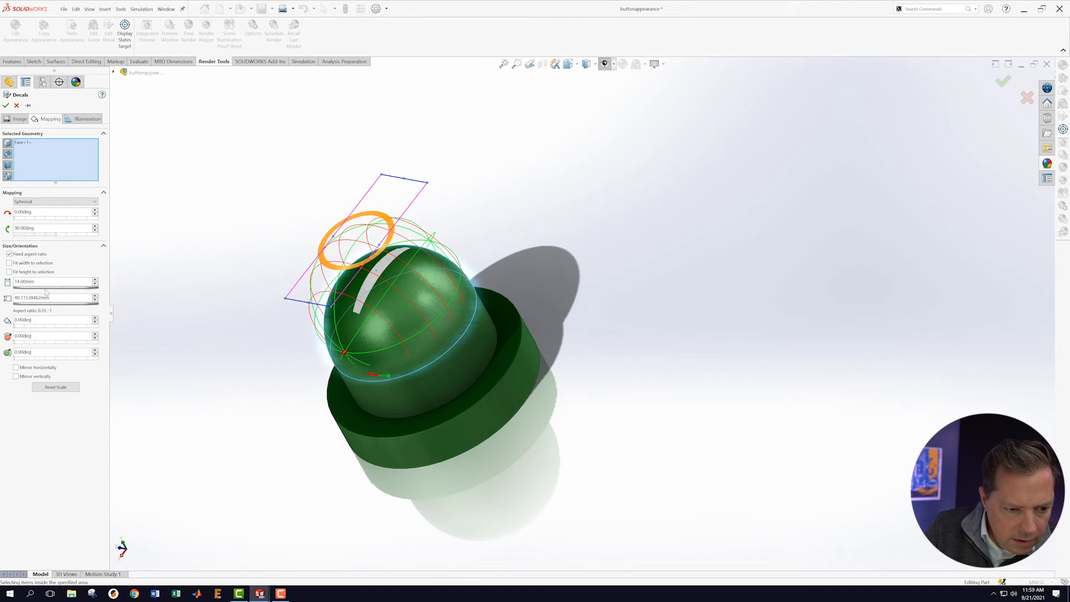
Try a decal width of 4 mm and return the width to 14 mm.
{"action": "left_click_drag", "start_coordinate": [56, 289], "coordinate": [49, 289]}
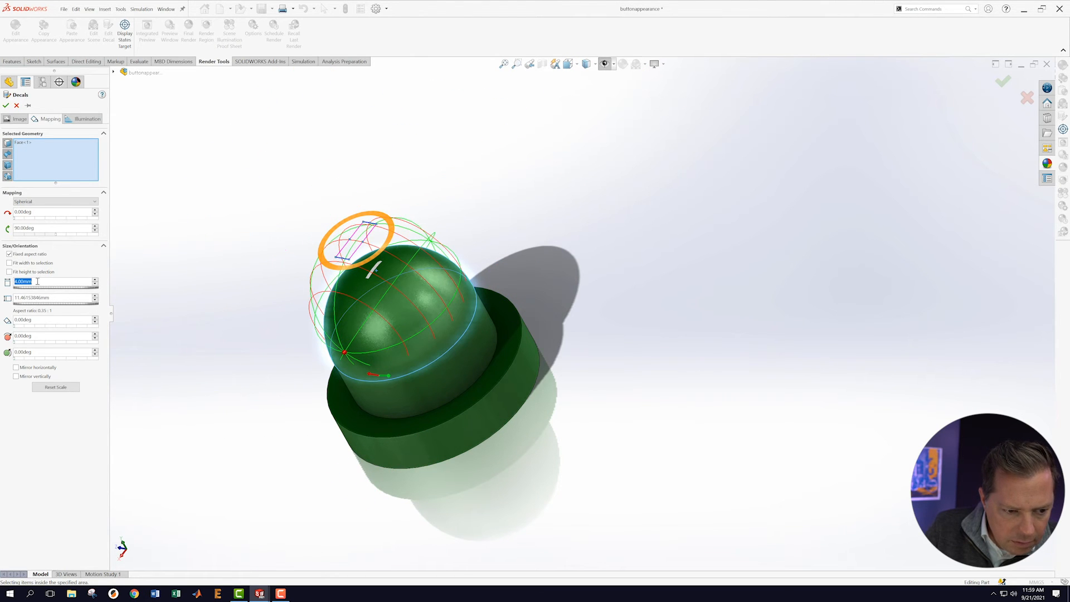
{"action": "double_click", "coordinate": [28, 282]}
{"action": "type", "text": "14"}
{"action": "key", "text": "Return"}
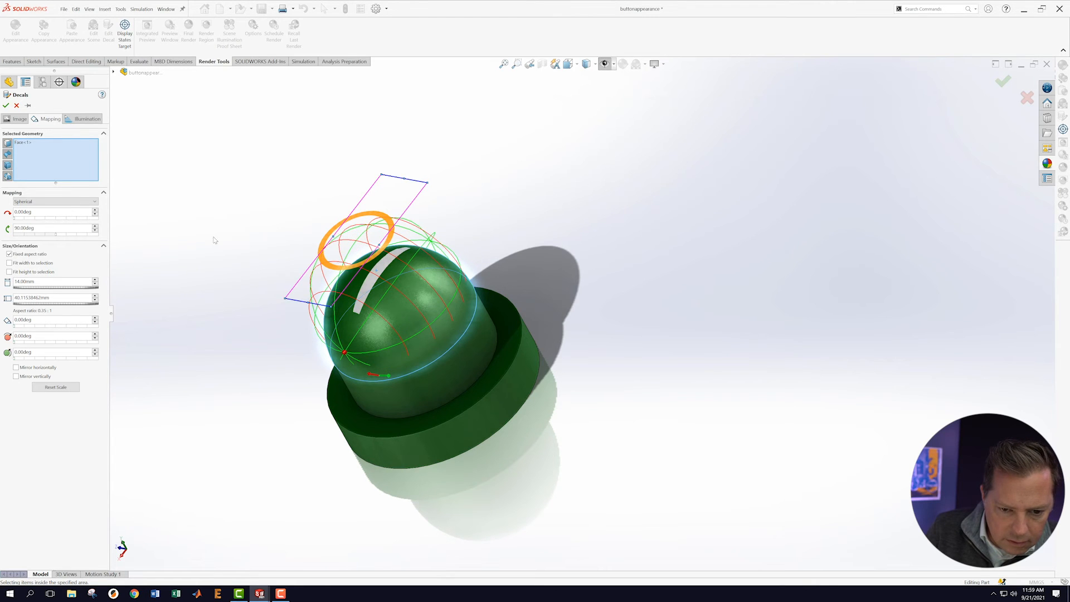
Set the decal's width to 8 mm and inspect the shape of the number up close on the dome.
{"action": "middle_click_drag", "start_coordinate": [239, 218], "coordinate": [276, 296]}
{"action": "left_click_drag", "start_coordinate": [47, 283], "coordinate": [15, 281]}
{"action": "type", "text": "8"}
{"action": "key", "text": "Return"}
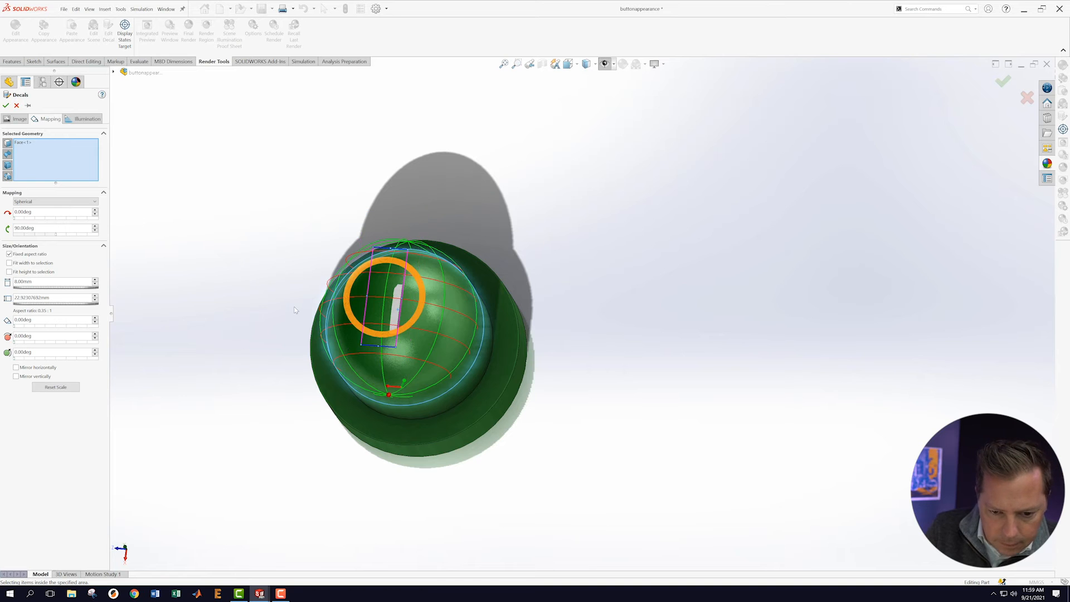
{"action": "middle_click_drag", "start_coordinate": [295, 307], "coordinate": [329, 304]}
{"action": "scroll", "coordinate": [473, 297], "scroll_direction": "down", "scroll_amount": 2}
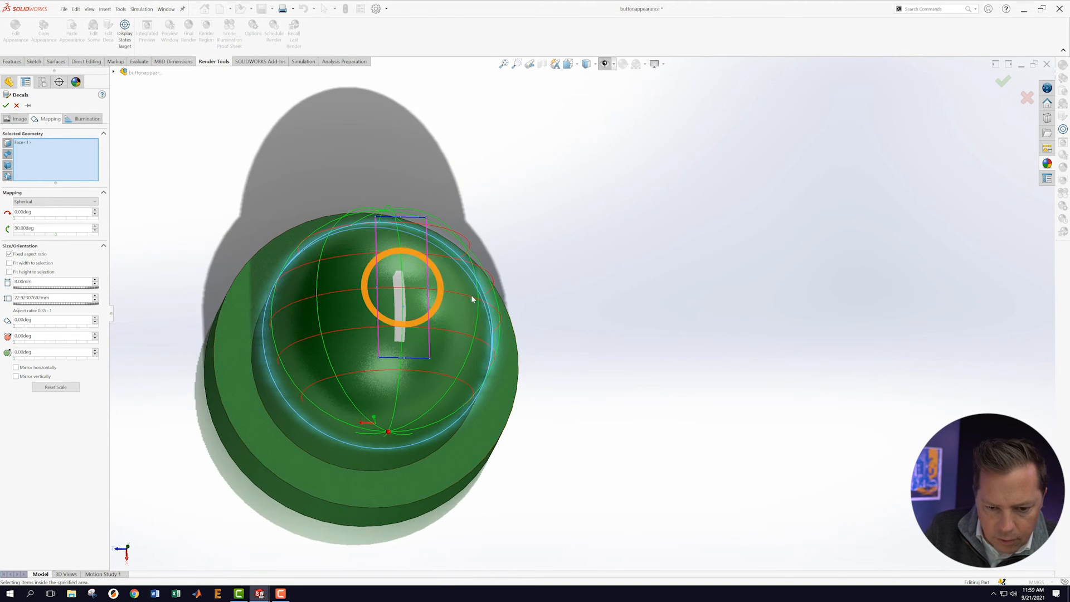
{"action": "scroll", "coordinate": [471, 299], "scroll_direction": "down", "scroll_amount": 2}
{"action": "scroll", "coordinate": [440, 298], "scroll_direction": "down", "scroll_amount": 2}
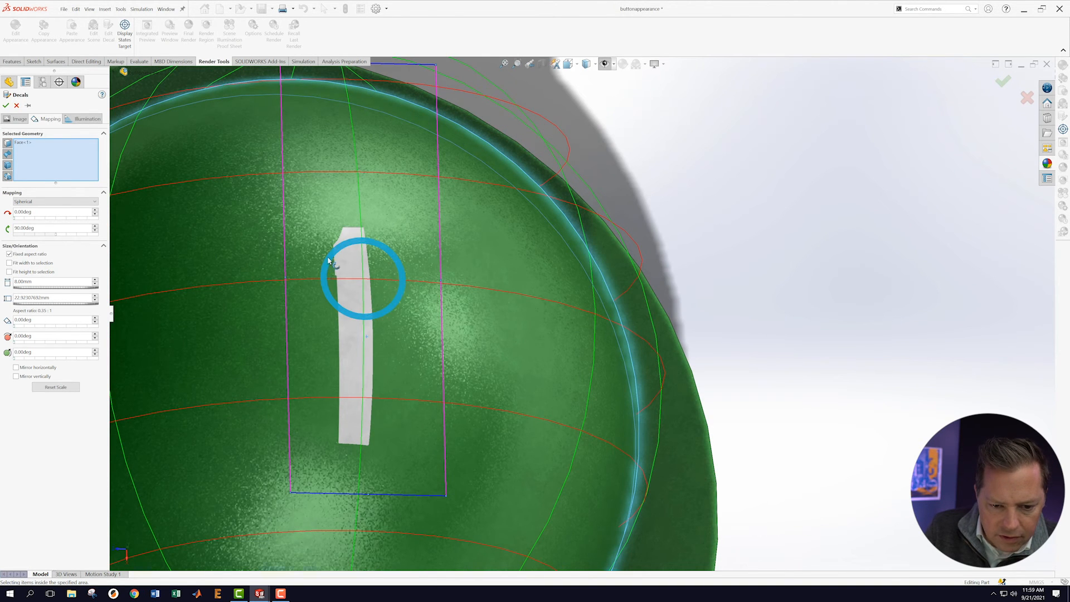
{"action": "scroll", "coordinate": [349, 335], "scroll_direction": "up", "scroll_amount": 3}
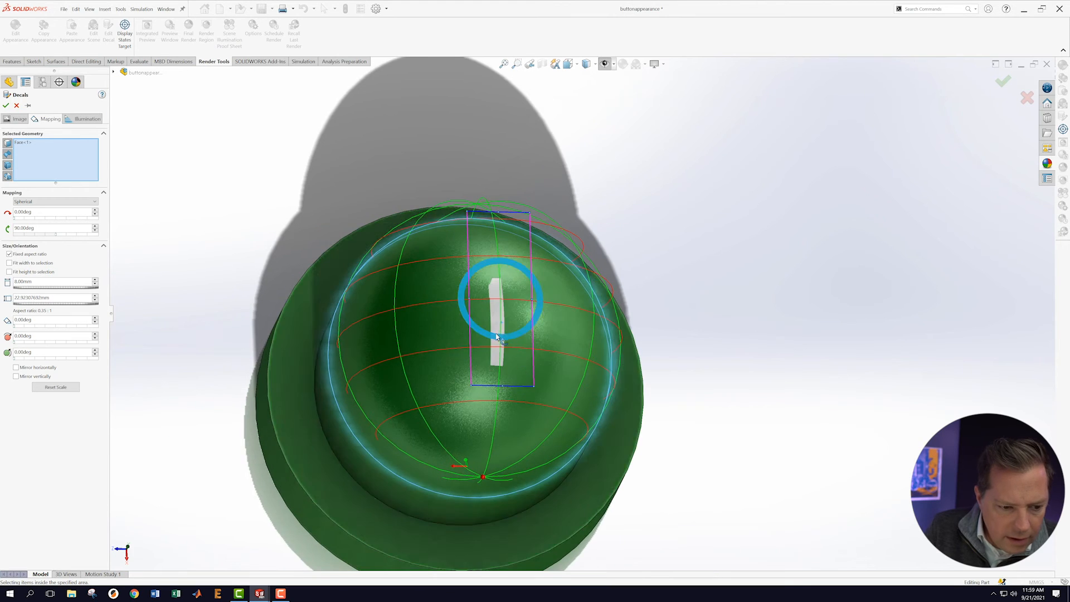
{"action": "scroll", "coordinate": [498, 336], "scroll_direction": "up", "scroll_amount": 3}
{"action": "scroll", "coordinate": [489, 336], "scroll_direction": "down", "scroll_amount": 3}
Switch the decal back to Projection mapping and check the number on the dome from above.
{"action": "middle_click_drag", "start_coordinate": [183, 330], "coordinate": [83, 239]}
{"action": "left_click_drag", "start_coordinate": [63, 184], "coordinate": [52, 218]}
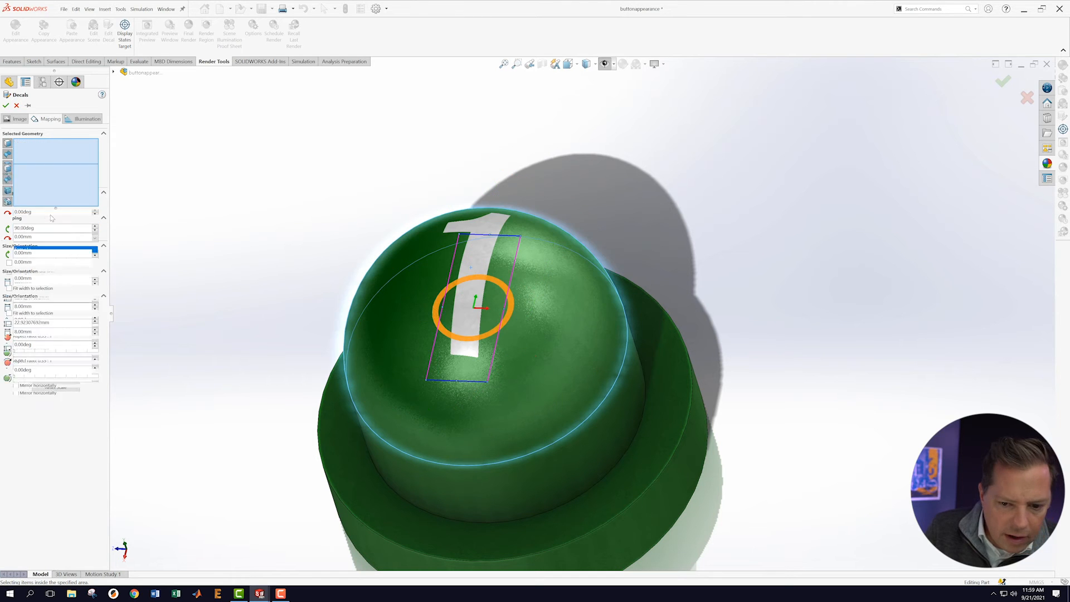
{"action": "middle_click_drag", "start_coordinate": [279, 315], "coordinate": [313, 346]}
{"action": "mouse_move", "coordinate": [326, 417]}
{"action": "middle_mouse_down"}
{"action": "mouse_move", "coordinate": [270, 396]}
{"action": "mouse_move", "coordinate": [327, 418]}
{"action": "mouse_move", "coordinate": [335, 409]}
{"action": "middle_mouse_up"}
{"action": "scroll", "coordinate": [599, 335], "scroll_direction": "up", "scroll_amount": 4}
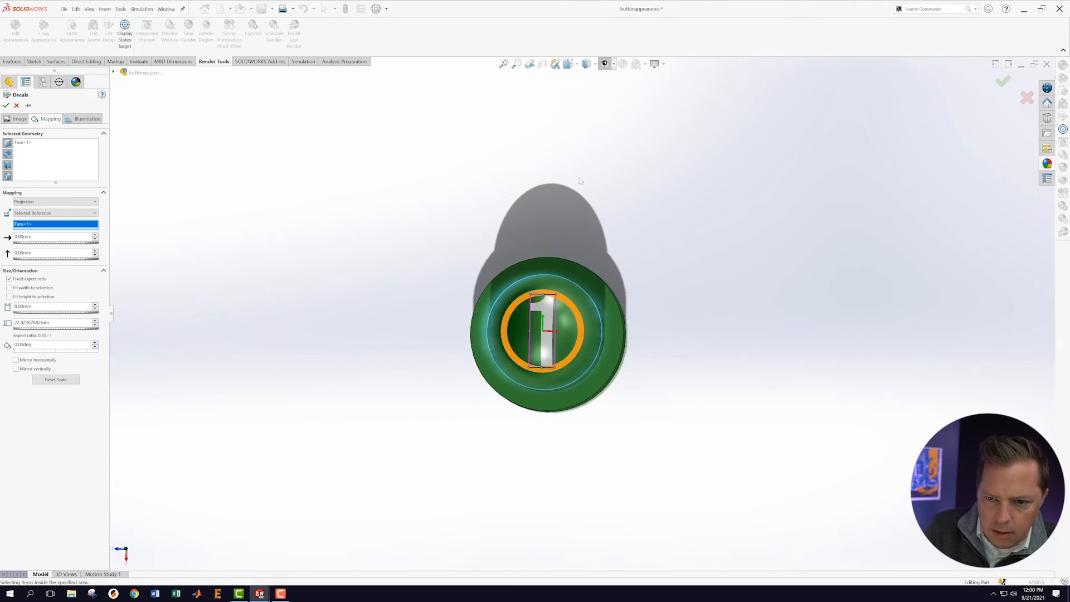
View the dome squarely from above and set the decal's horizontal offset to -10 mm.
{"action": "left_click", "coordinate": [576, 65]}
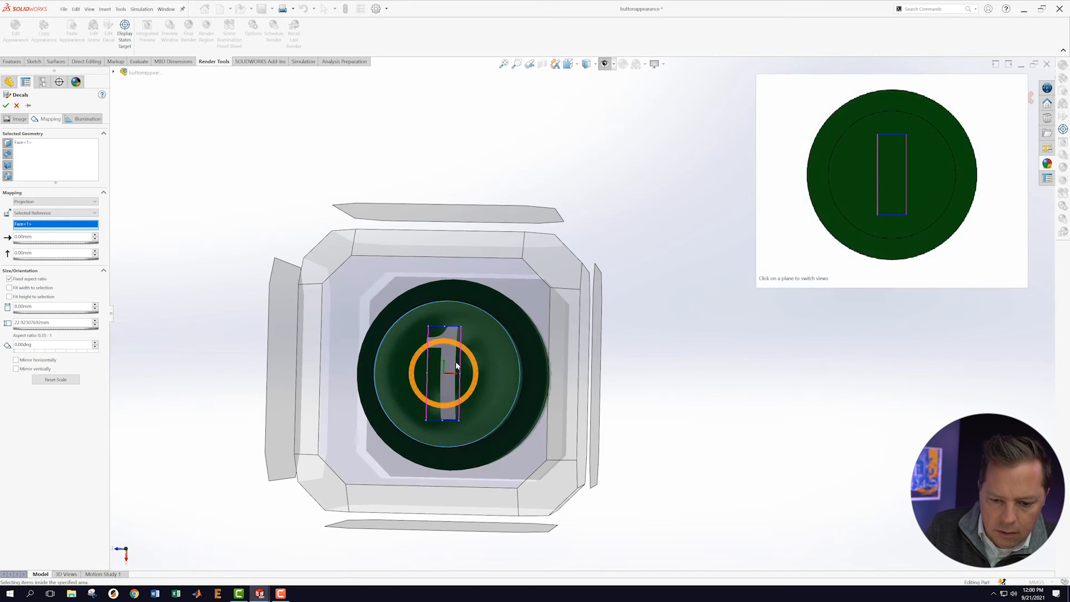
{"action": "left_click", "coordinate": [456, 361]}
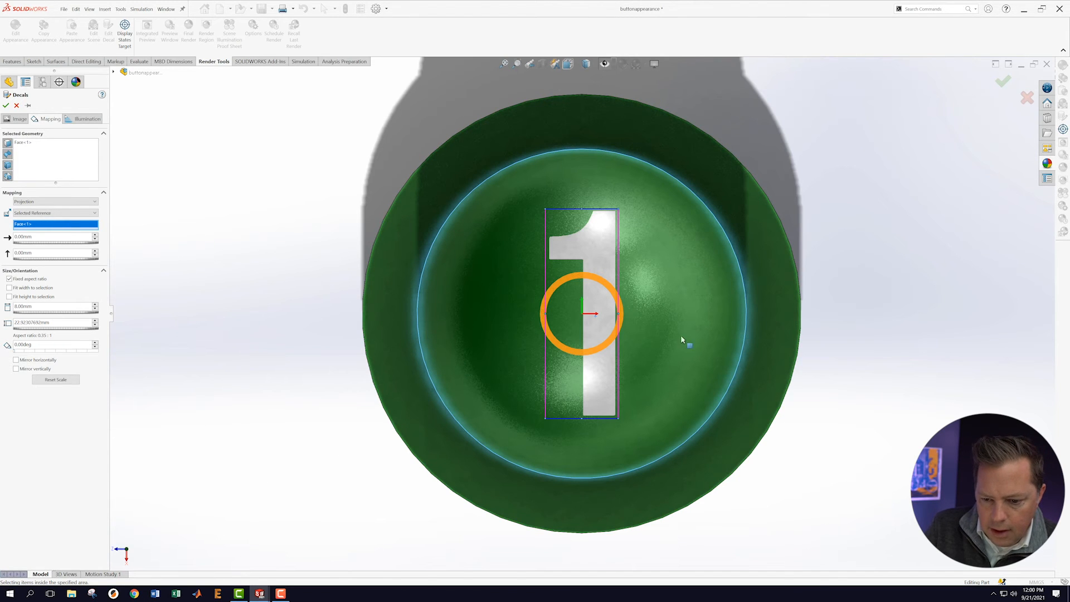
{"action": "double_click", "coordinate": [42, 237]}
{"action": "type", "text": "70"}
{"action": "key", "text": "Return"}
{"action": "scroll", "coordinate": [43, 243], "scroll_direction": "down", "scroll_amount": 9}
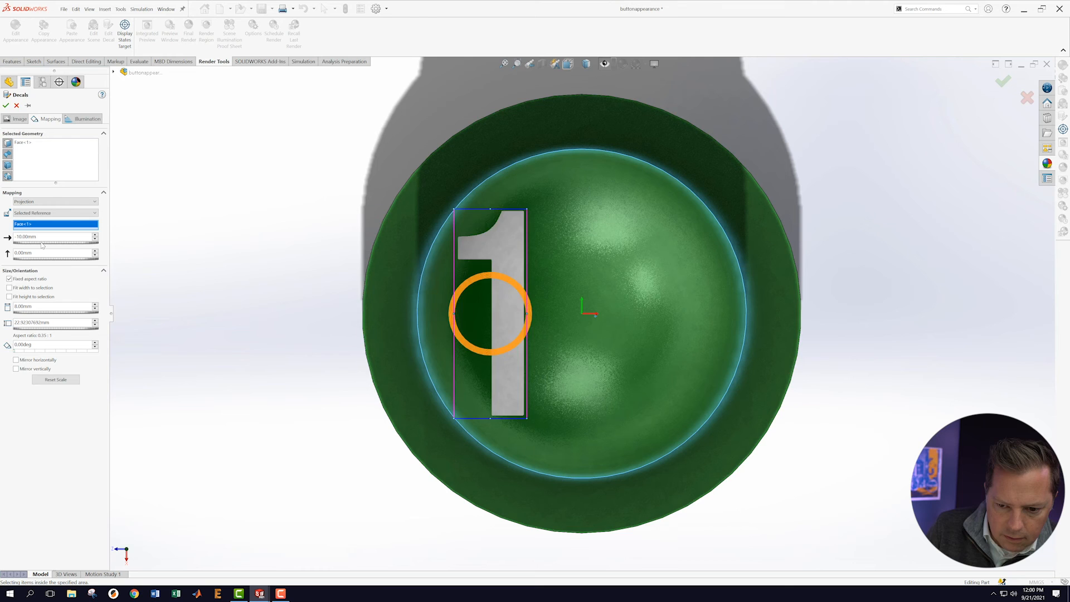
Set the decal's horizontal offset to -2 mm so the number sits near the dome's centre.
{"action": "scroll", "coordinate": [42, 243], "scroll_direction": "up", "scroll_amount": 6}
{"action": "scroll", "coordinate": [42, 242], "scroll_direction": "down", "scroll_amount": 4}
{"action": "double_click", "coordinate": [40, 237]}
{"action": "left_click", "coordinate": [41, 237]}
{"action": "left_click_drag", "start_coordinate": [40, 237], "coordinate": [3, 236]}
{"action": "key", "text": "BackSpace"}
{"action": "type", "text": "2"}
{"action": "key", "text": "Return"}
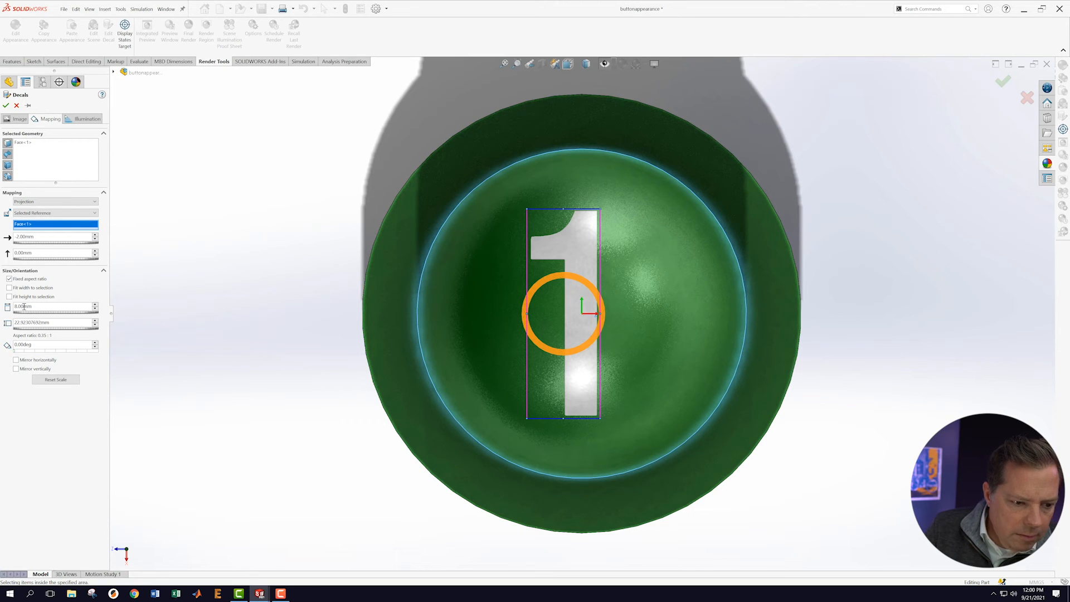
Set the decal's height to 23 mm with the fixed aspect ratio and accept the decal.
{"action": "left_click_drag", "start_coordinate": [50, 323], "coordinate": [5, 325]}
{"action": "type", "text": "2"}
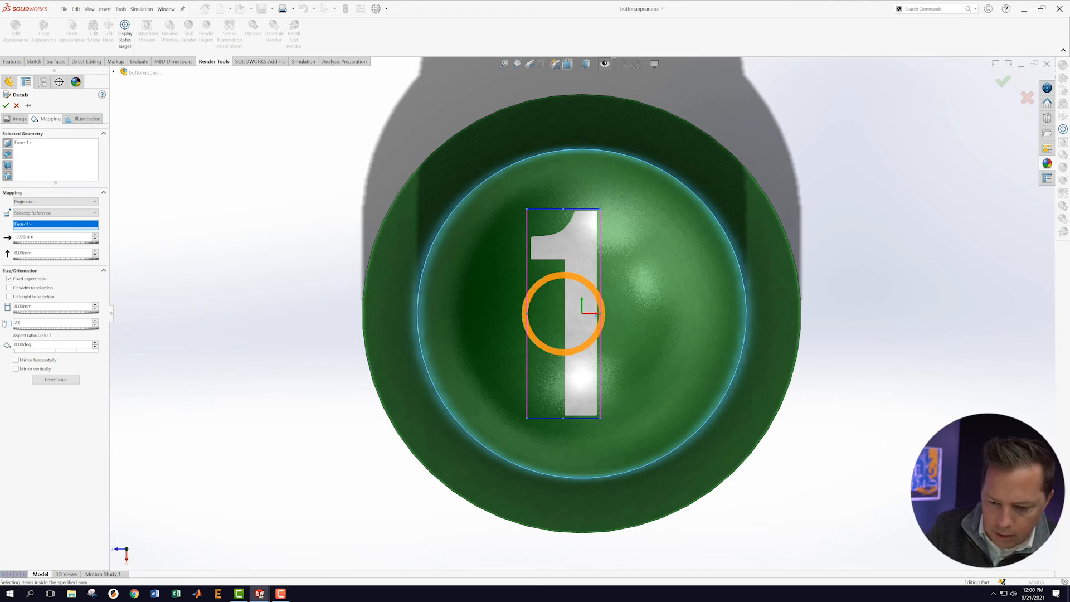
{"action": "type", "text": "3"}
{"action": "key", "text": "Return"}
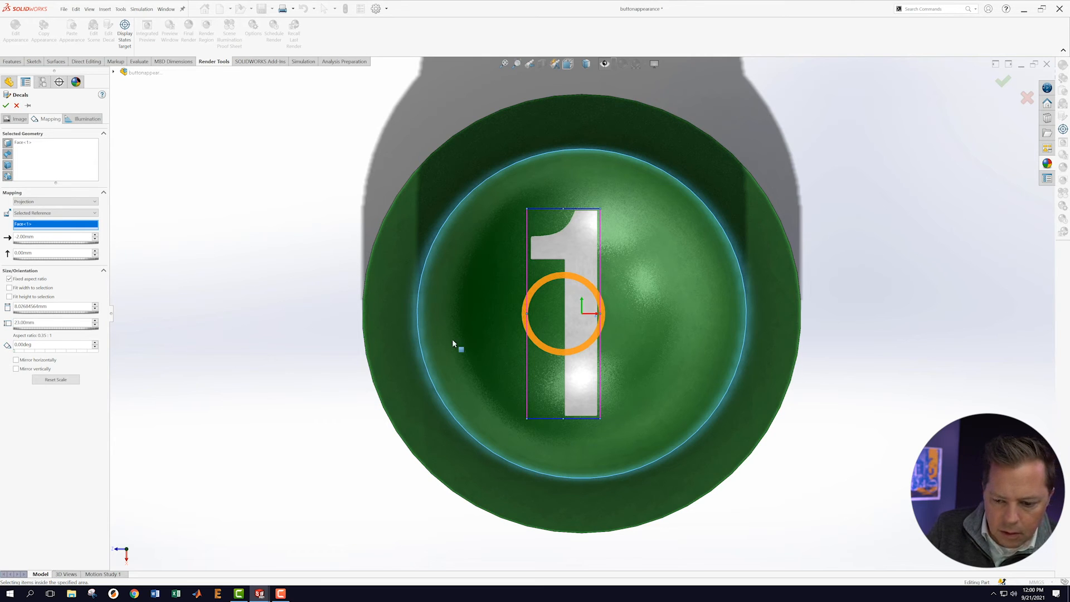
{"action": "left_click", "coordinate": [6, 105]}
Check the number 1 on the green button from several angles and save the part.
{"action": "mouse_move", "coordinate": [365, 303]}
{"action": "middle_mouse_down"}
{"action": "mouse_move", "coordinate": [413, 259]}
{"action": "mouse_move", "coordinate": [358, 287]}
{"action": "middle_mouse_up"}
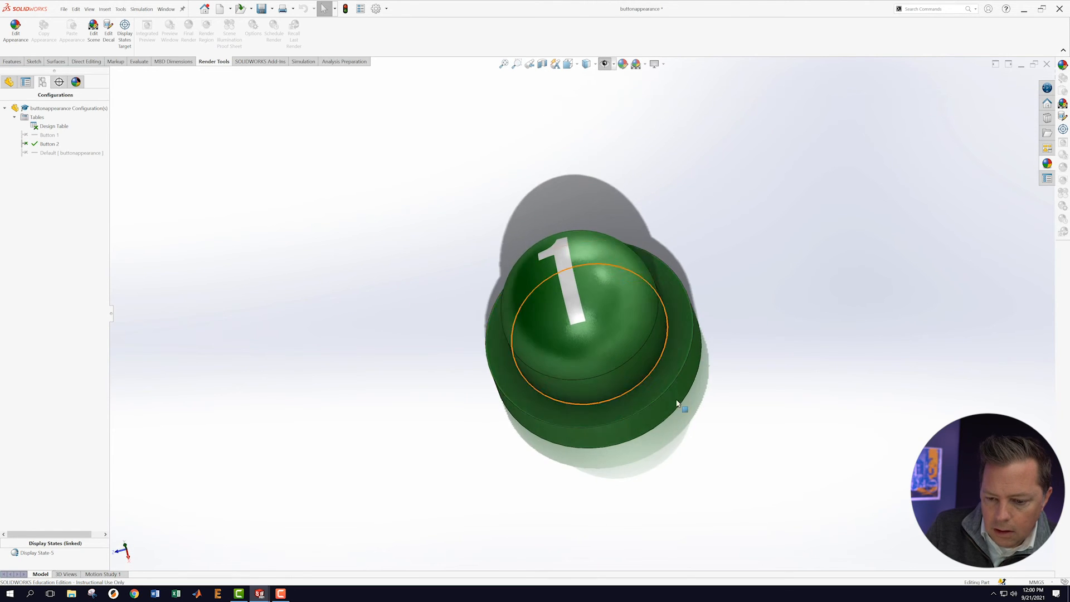
{"action": "scroll", "coordinate": [690, 317], "scroll_direction": "up", "scroll_amount": 2}
{"action": "middle_click_drag", "start_coordinate": [690, 317], "coordinate": [632, 322]}
{"action": "scroll", "coordinate": [632, 322], "scroll_direction": "down", "scroll_amount": 1}
{"action": "left_click", "coordinate": [63, 9]}
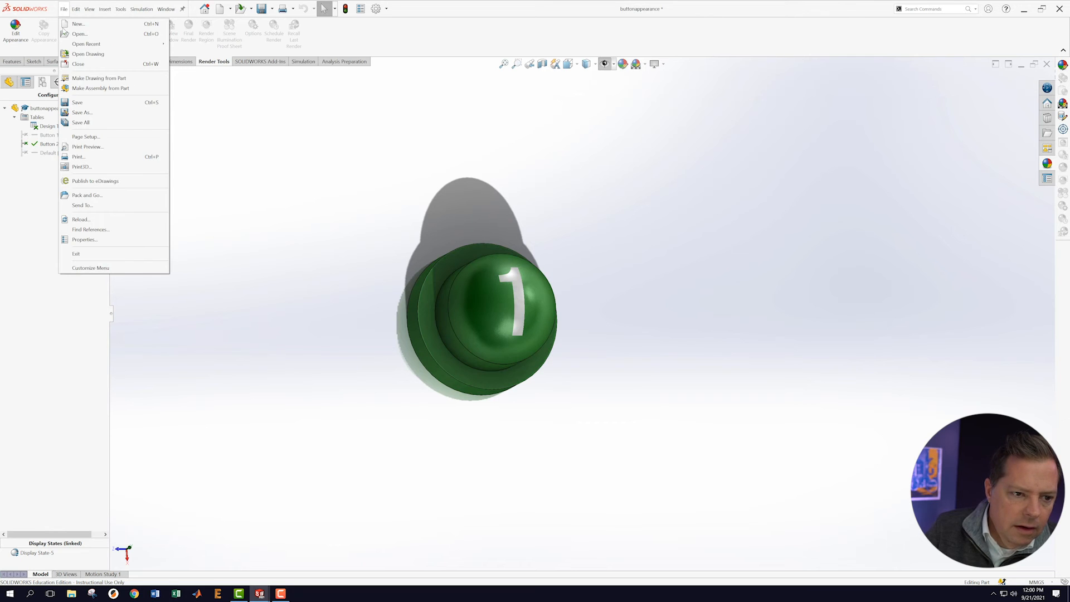
{"action": "left_click", "coordinate": [78, 104]}
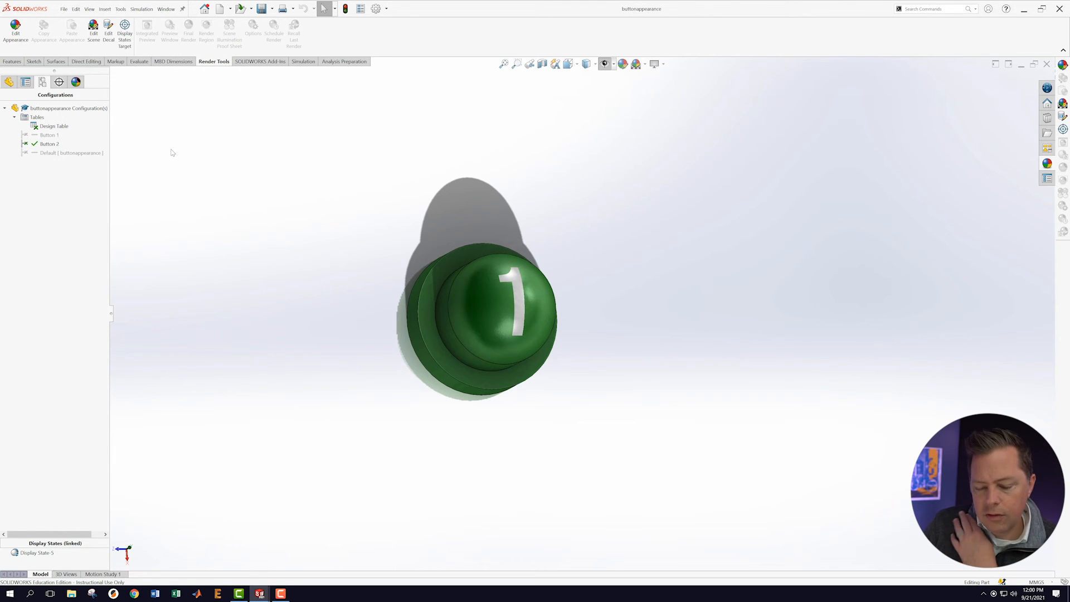
Activate the Button 1 configuration and load the number 2 image from the desktop's ExamplesClass folder as a new decal.
{"action": "double_click", "coordinate": [48, 152]}
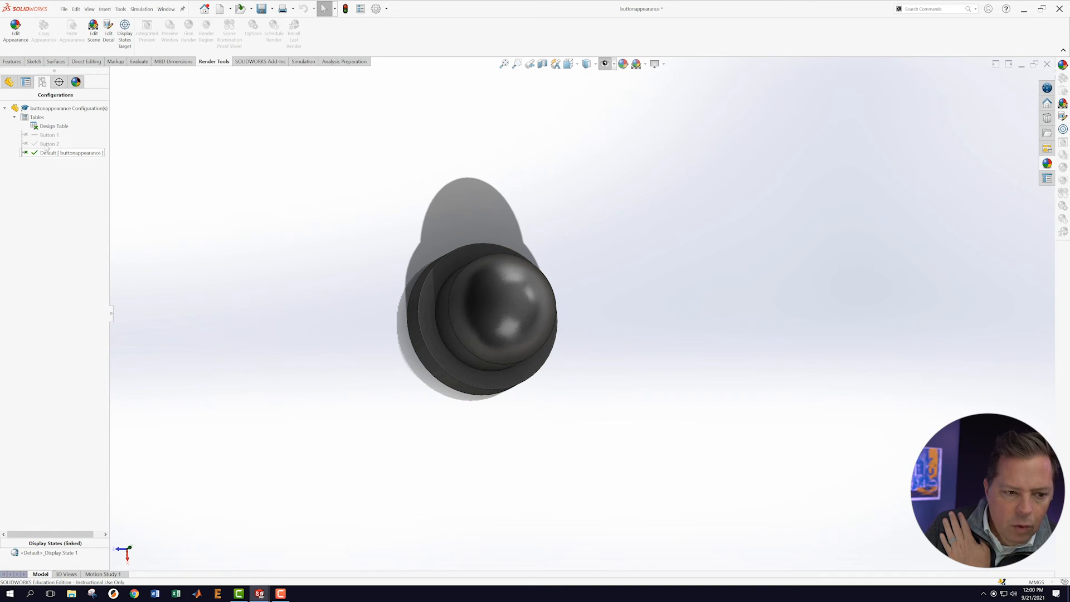
{"action": "double_click", "coordinate": [38, 136]}
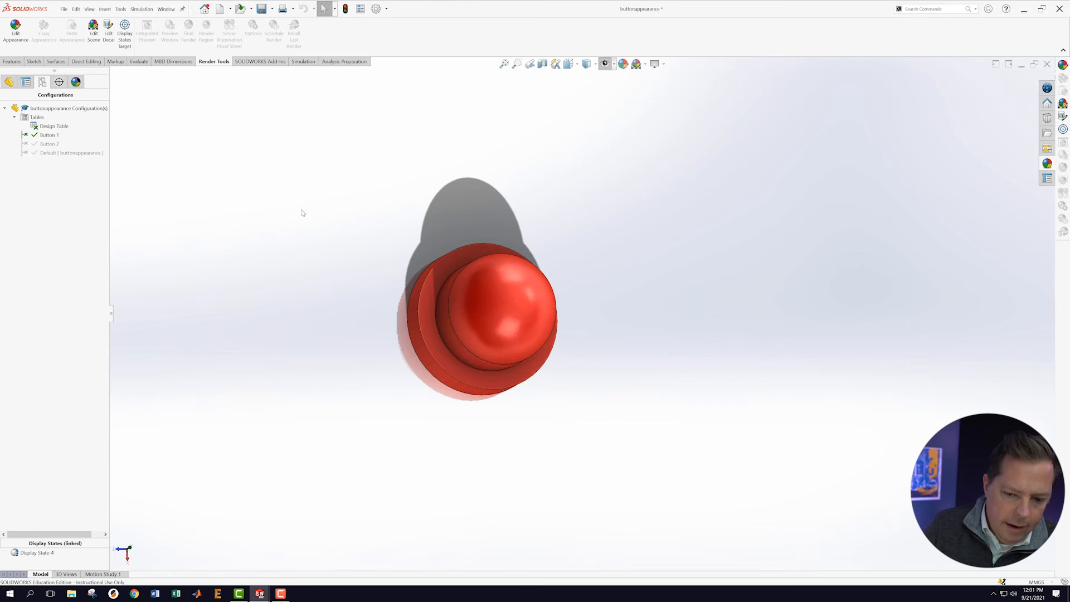
{"action": "left_click", "coordinate": [108, 29]}
{"action": "left_click", "coordinate": [52, 263]}
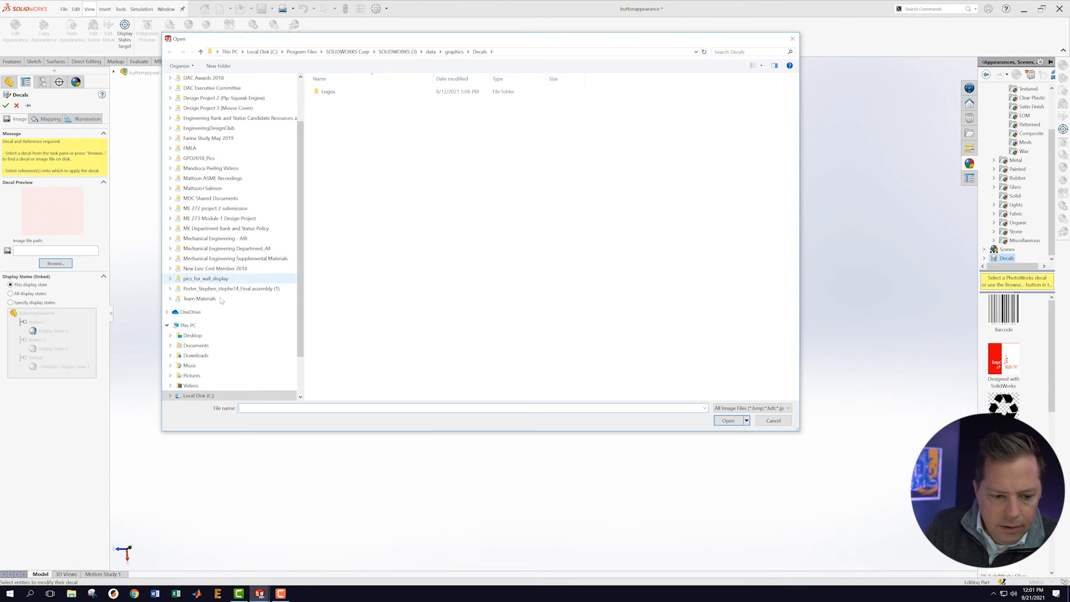
{"action": "left_click", "coordinate": [192, 335]}
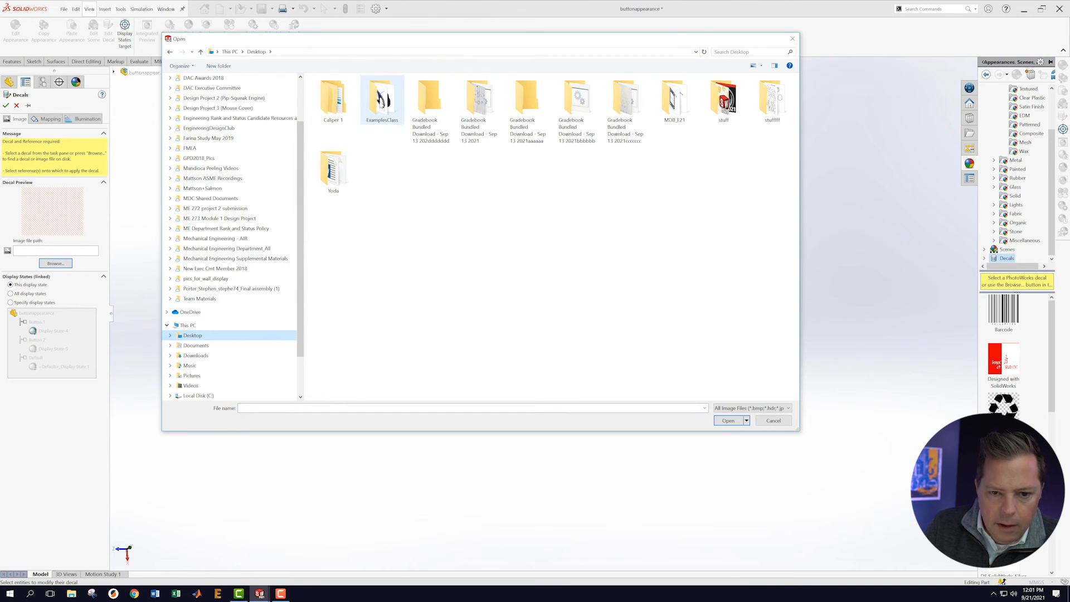
{"action": "double_click", "coordinate": [374, 103]}
{"action": "left_click", "coordinate": [369, 113]}
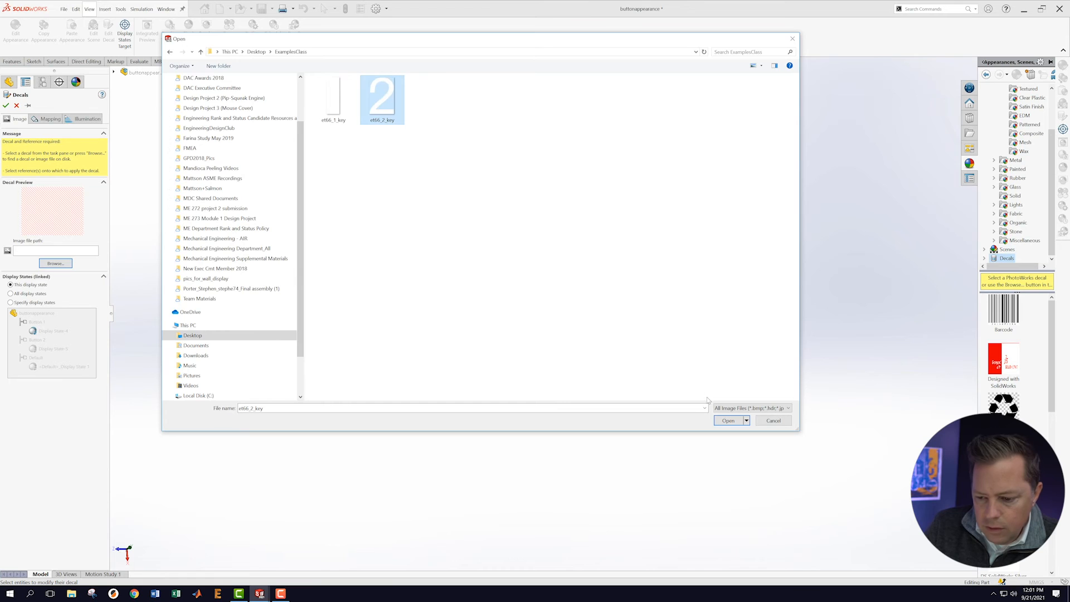
{"action": "left_click", "coordinate": [728, 420]}
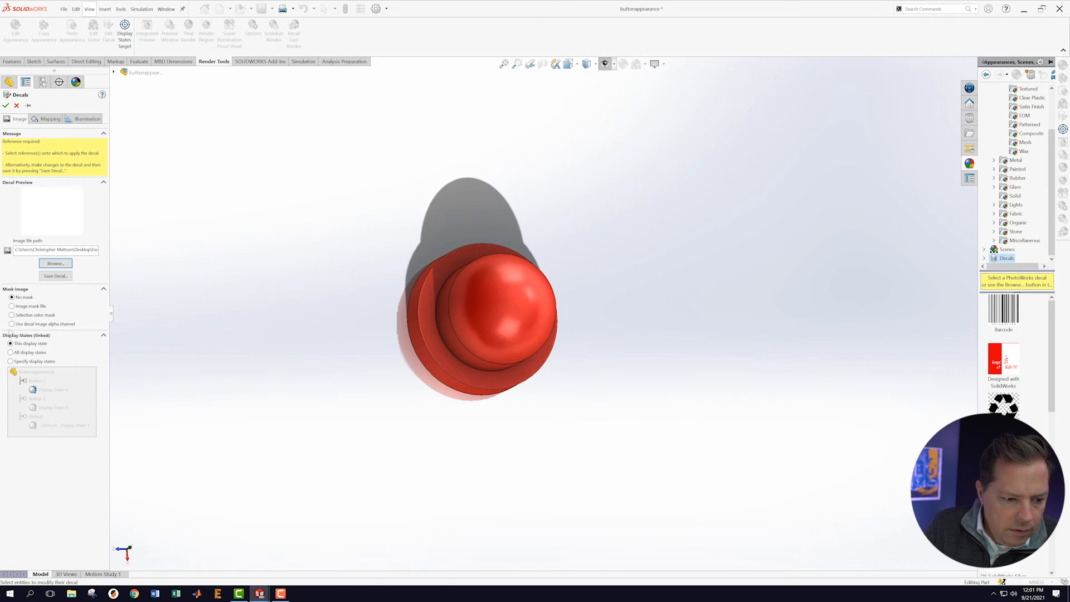
Mask the decal with its image alpha channel and apply it to the red dome face with Projection mapping.
{"action": "left_click", "coordinate": [12, 325]}
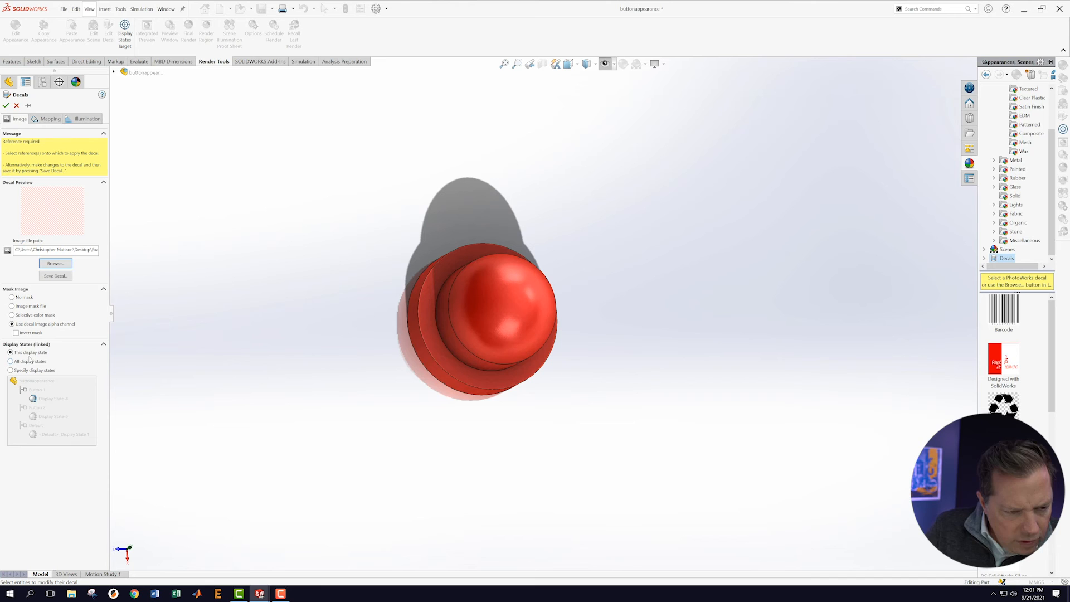
{"action": "left_click", "coordinate": [51, 120]}
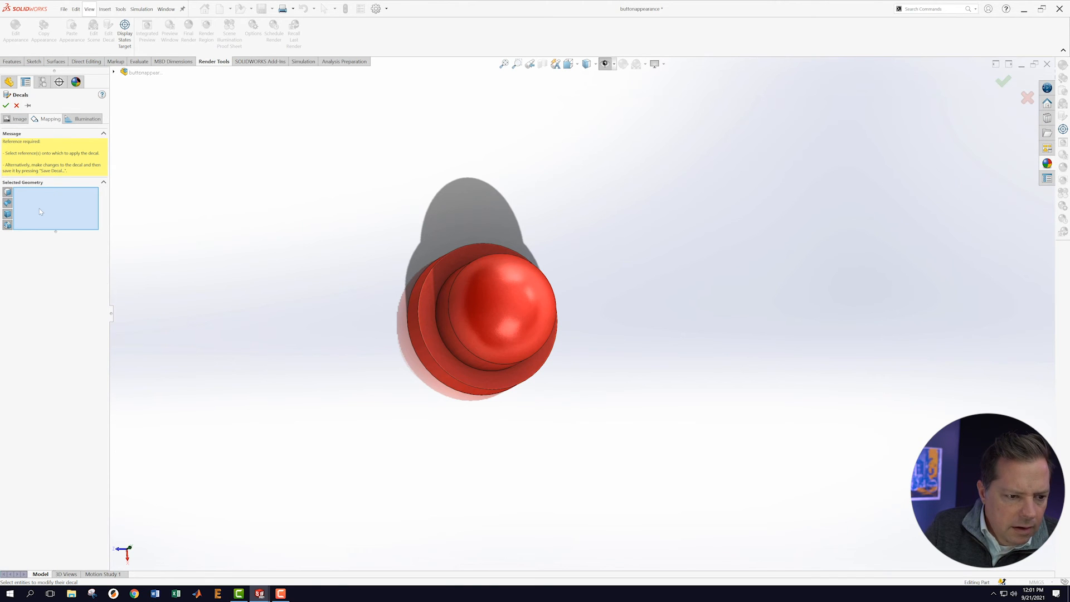
{"action": "left_click", "coordinate": [543, 318]}
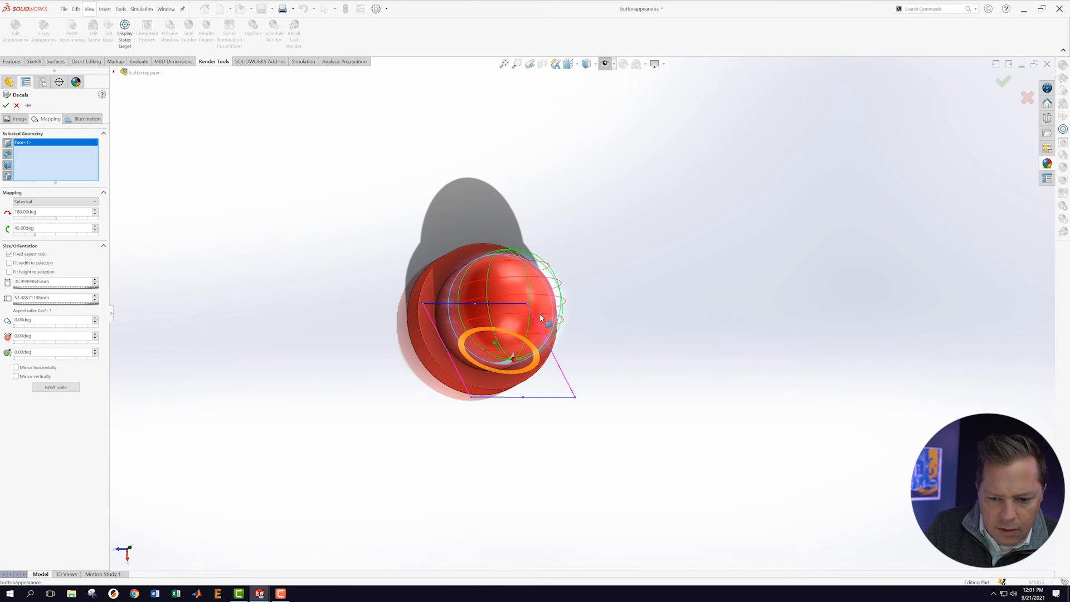
{"action": "middle_click_drag", "start_coordinate": [265, 268], "coordinate": [290, 285]}
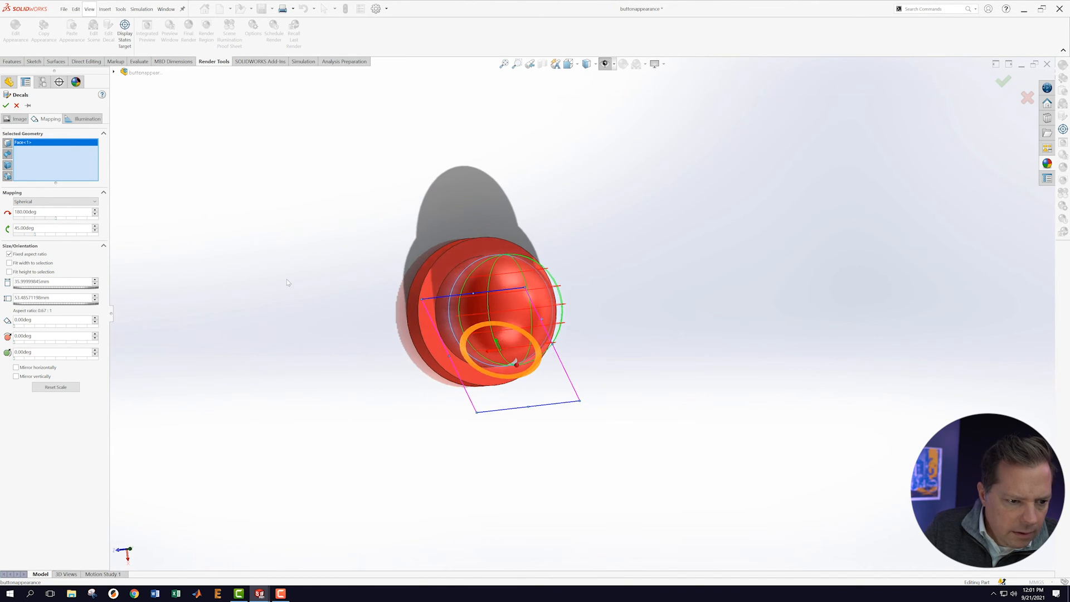
{"action": "left_click", "coordinate": [94, 203]}
{"action": "left_click", "coordinate": [72, 218]}
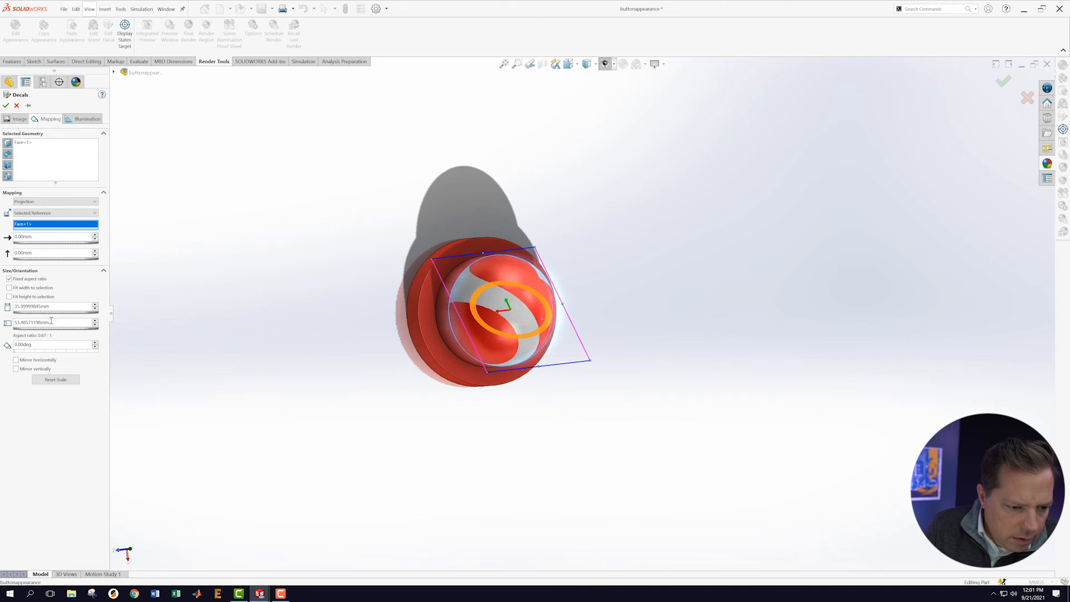
Try a decal height of 38 mm and inspect the number on the dome.
{"action": "left_click_drag", "start_coordinate": [60, 322], "coordinate": [13, 323]}
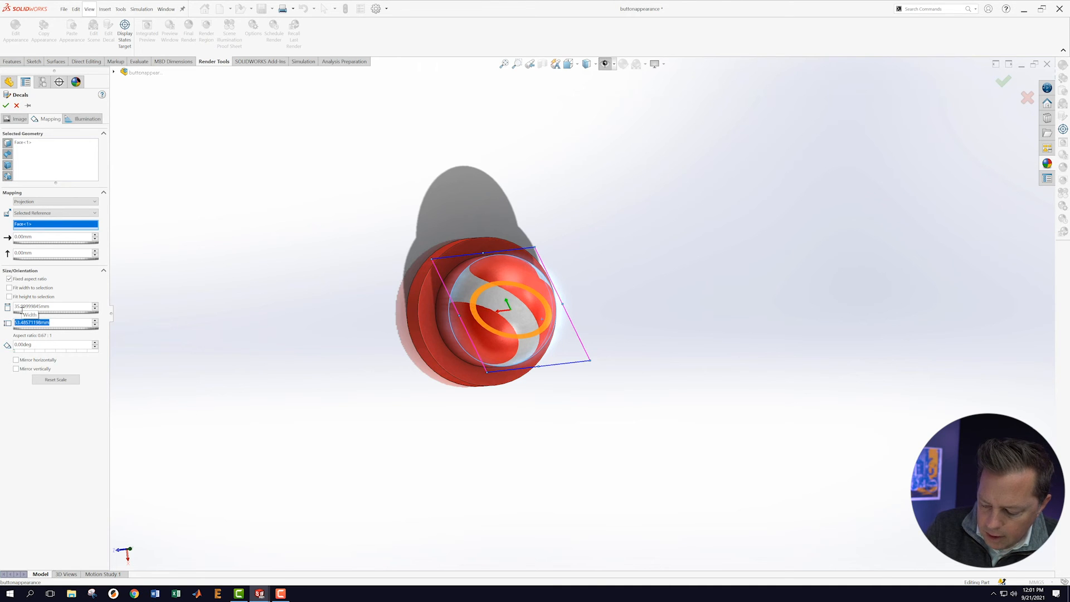
{"action": "type", "text": "38"}
{"action": "key", "text": "Return"}
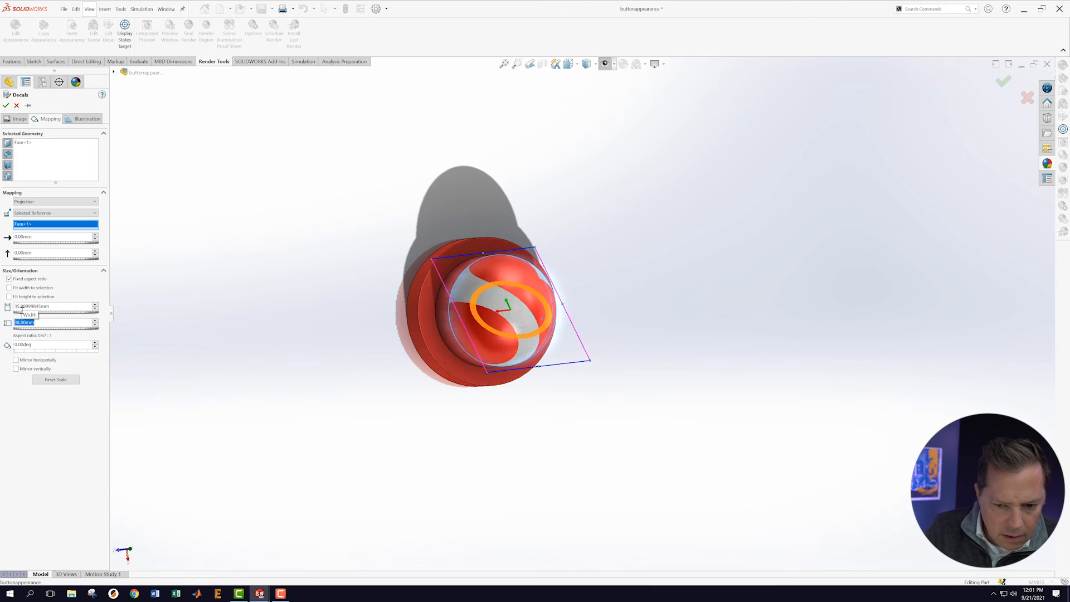
{"action": "middle_click_drag", "start_coordinate": [262, 297], "coordinate": [311, 297]}
{"action": "scroll", "coordinate": [808, 333], "scroll_direction": "down", "scroll_amount": 3}
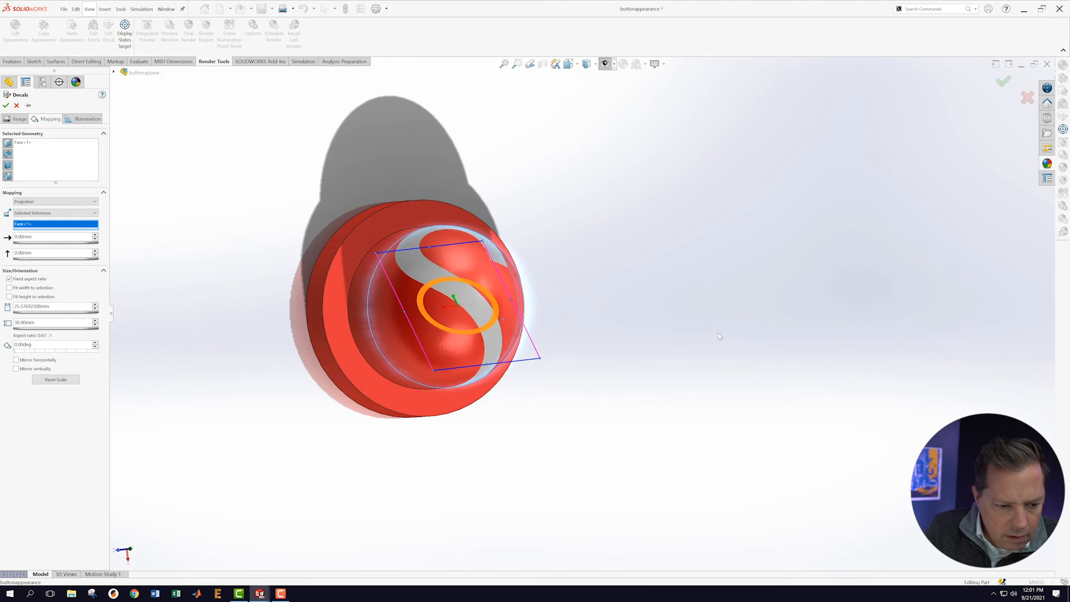
Try decal heights of 32 mm and 12 mm and view the number from above.
{"action": "left_click_drag", "start_coordinate": [41, 322], "coordinate": [1, 322]}
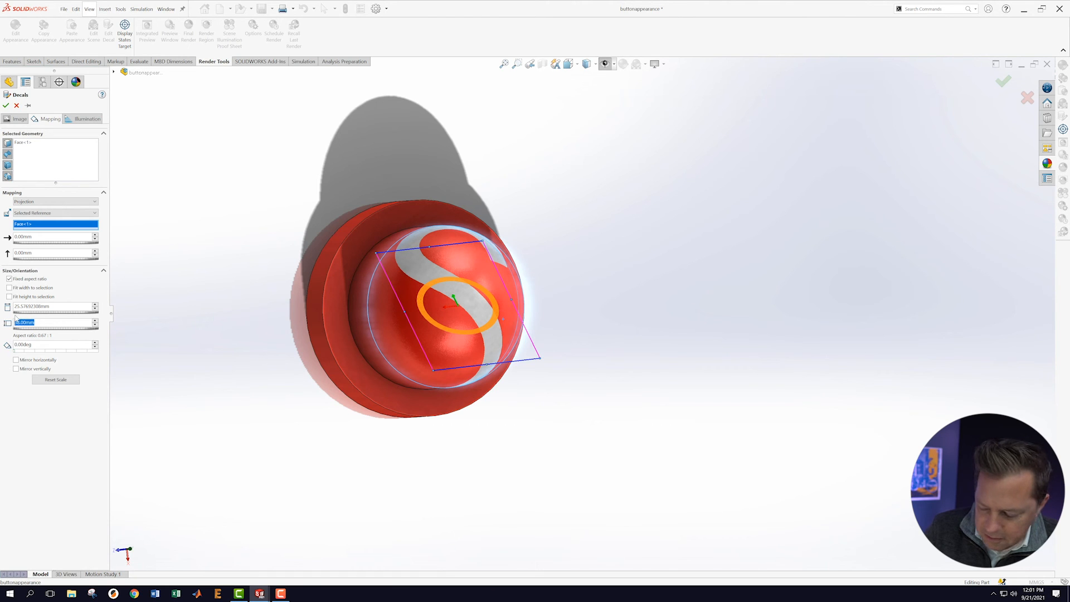
{"action": "key", "text": "BackSpace"}
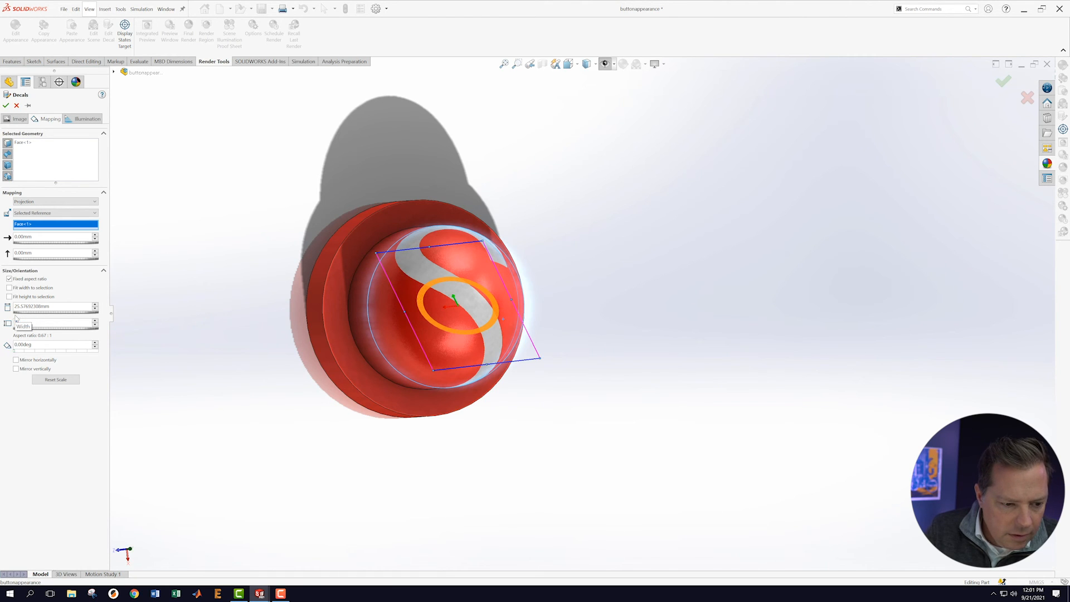
{"action": "type", "text": "32"}
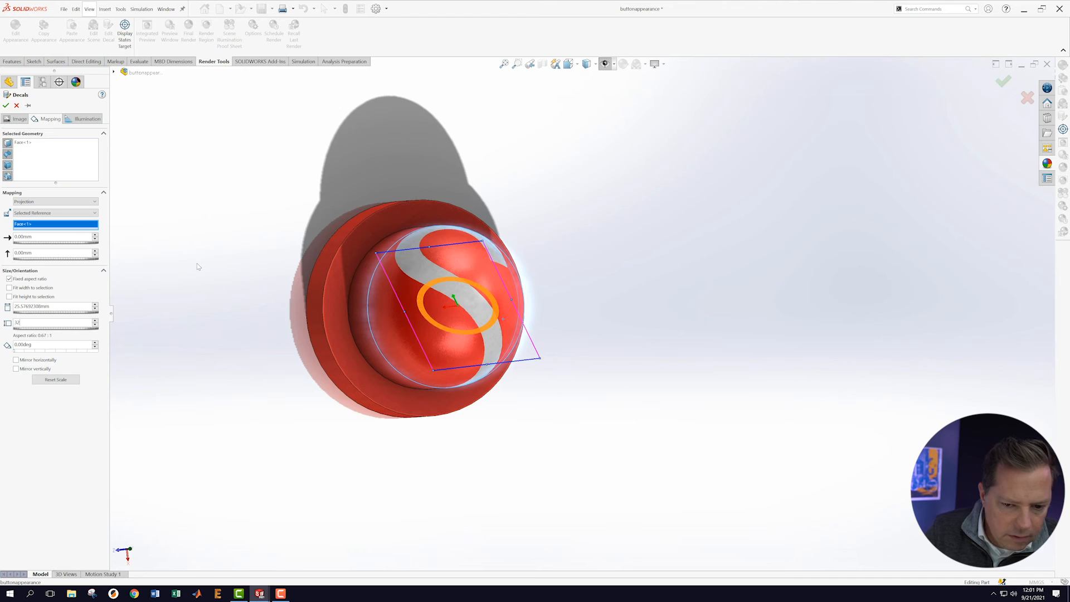
{"action": "key", "text": "Return"}
{"action": "mouse_move", "coordinate": [63, 331]}
{"action": "left_mouse_down"}
{"action": "mouse_move", "coordinate": [73, 330]}
{"action": "mouse_move", "coordinate": [55, 329]}
{"action": "left_mouse_up"}
{"action": "middle_click_drag", "start_coordinate": [241, 308], "coordinate": [229, 385]}
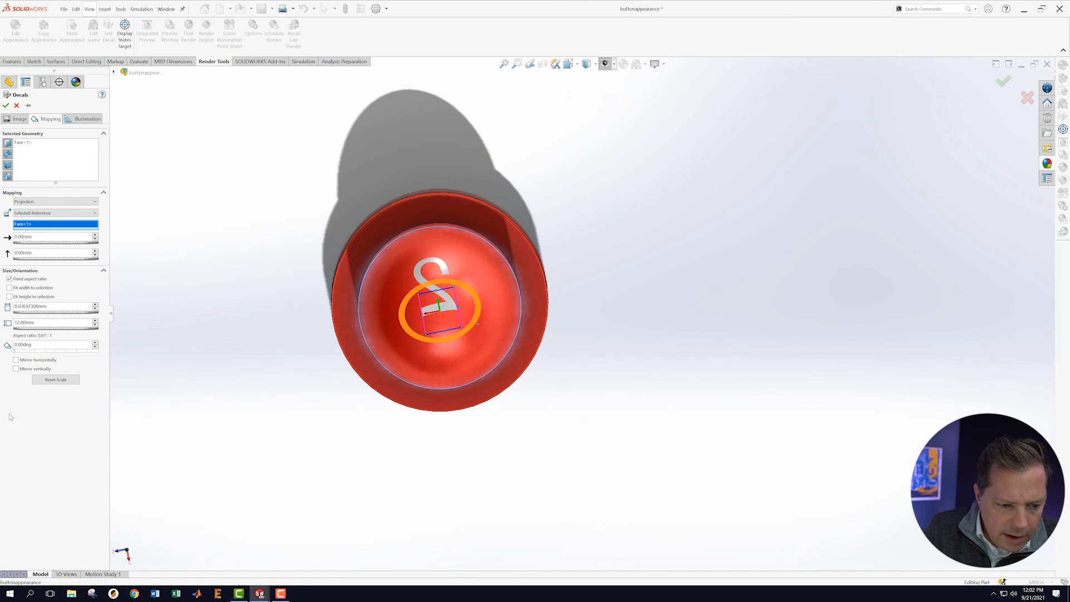
Mirror the number 2 decal horizontally and enlarge it, trying a 20 mm height before settling on 23 mm.
{"action": "left_click", "coordinate": [17, 360]}
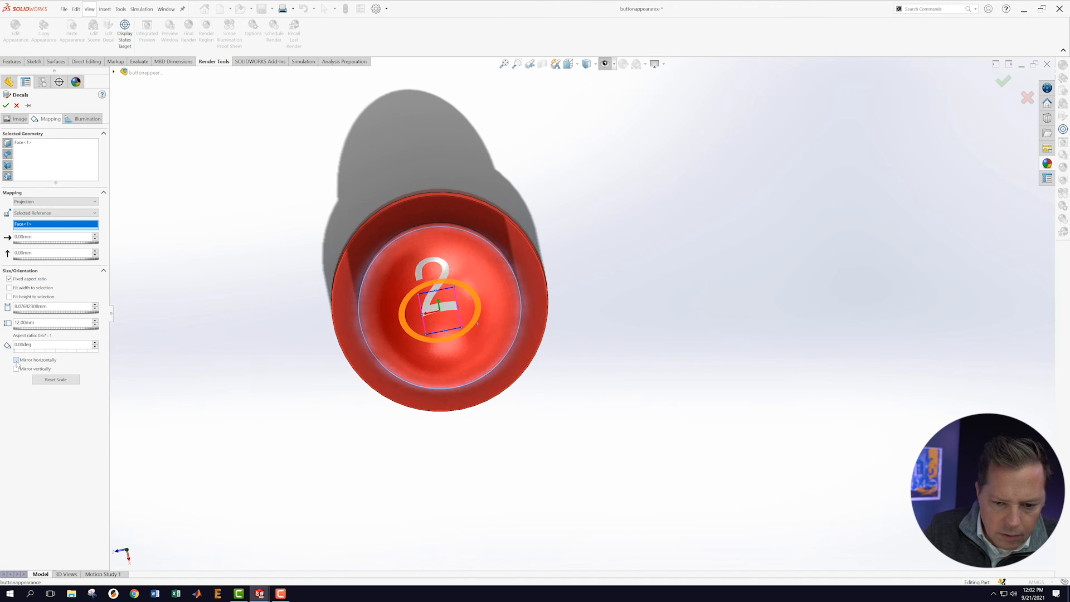
{"action": "mouse_move", "coordinate": [237, 379]}
{"action": "middle_mouse_down"}
{"action": "mouse_move", "coordinate": [261, 327]}
{"action": "mouse_move", "coordinate": [232, 328]}
{"action": "mouse_move", "coordinate": [237, 373]}
{"action": "middle_mouse_up"}
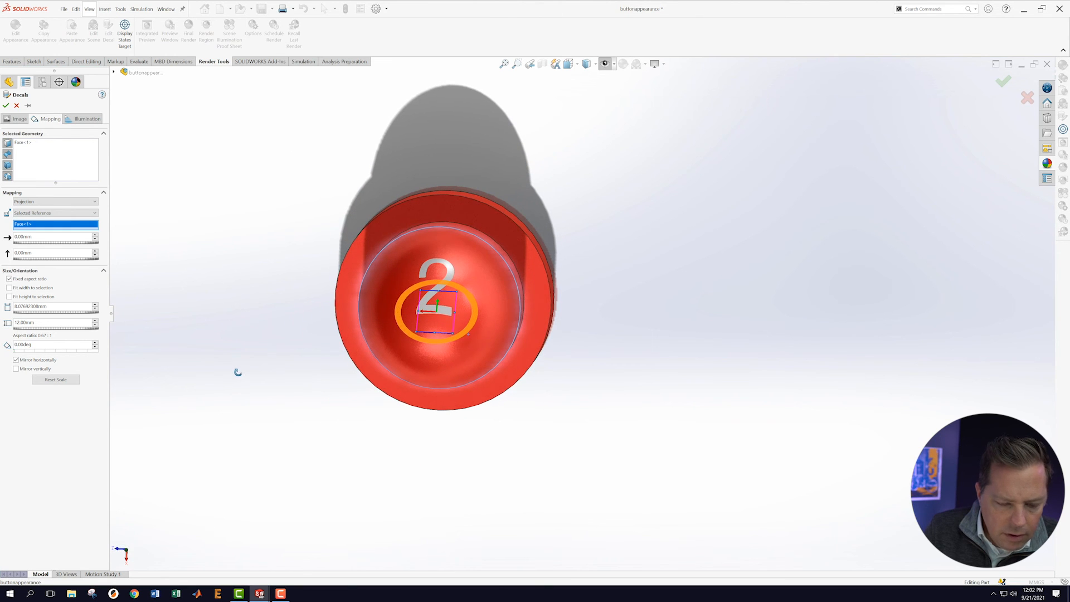
{"action": "left_click_drag", "start_coordinate": [42, 324], "coordinate": [13, 323]}
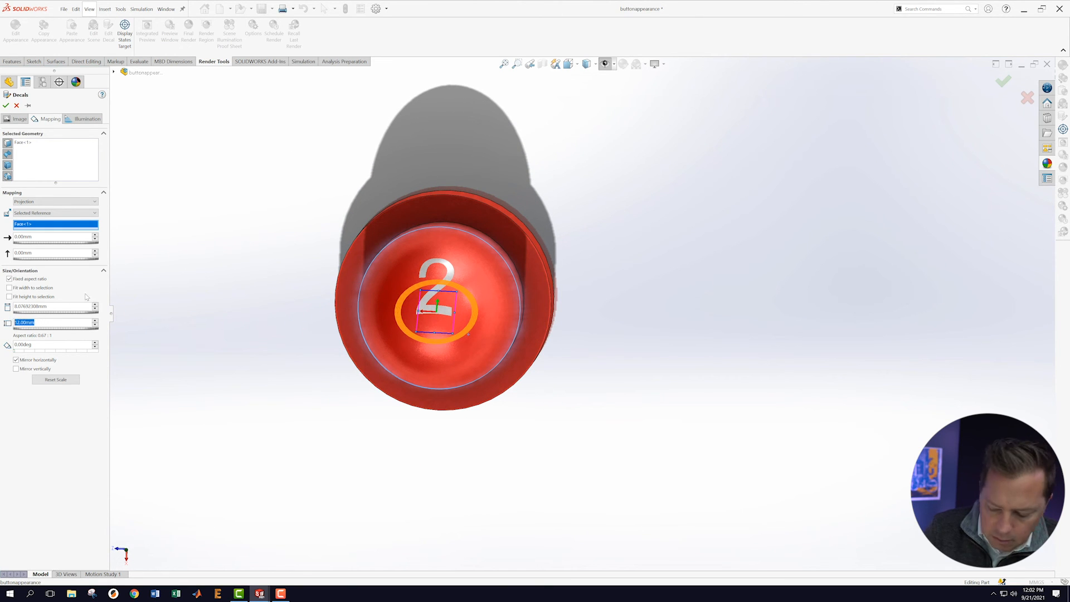
{"action": "type", "text": "20"}
{"action": "key", "text": "Return"}
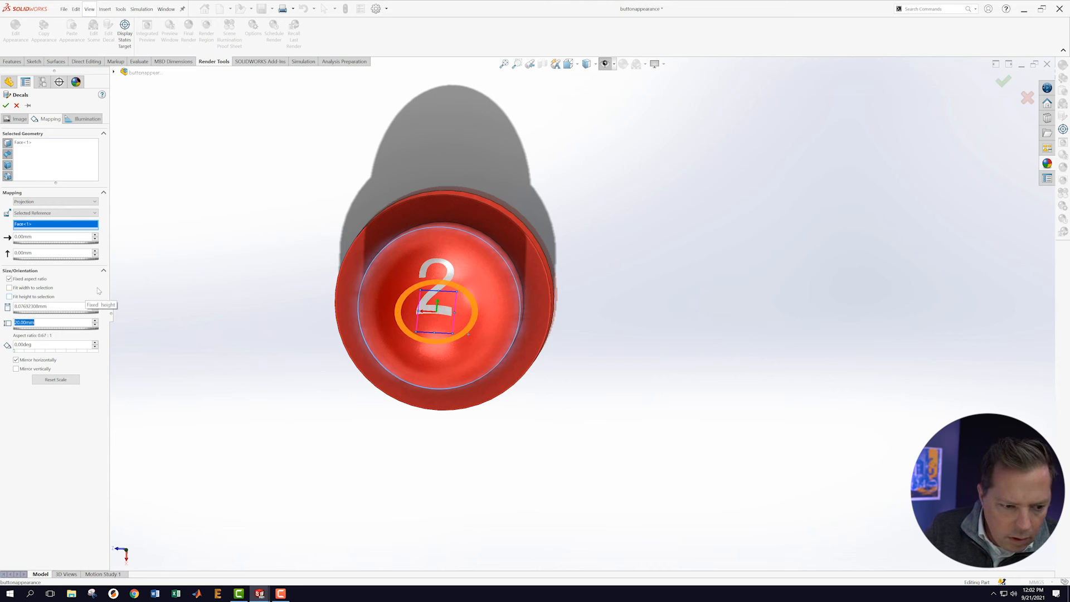
{"action": "type", "text": "23"}
{"action": "key", "text": "Return"}
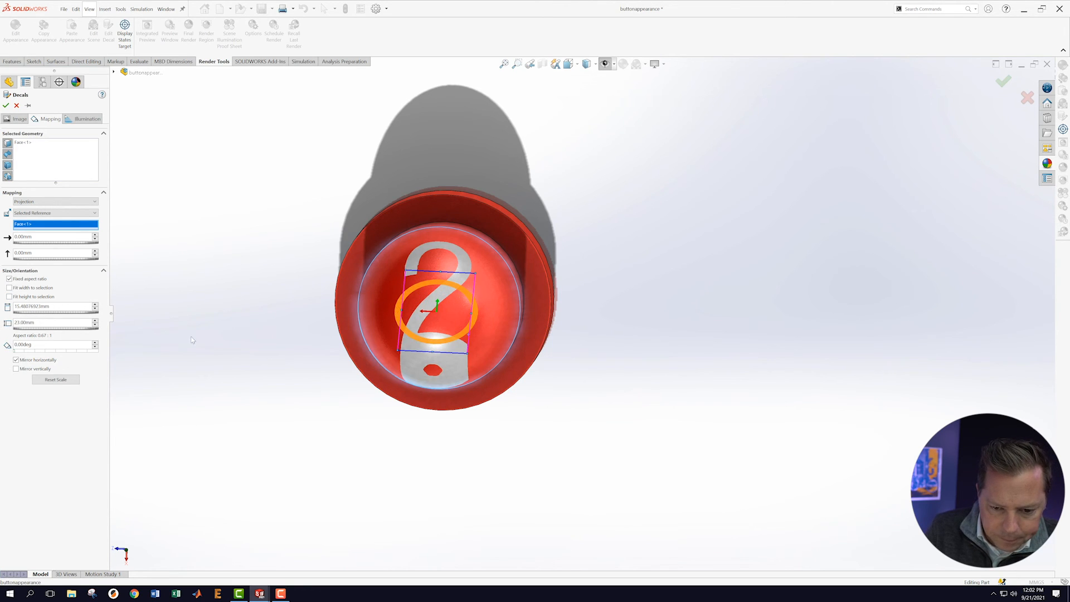
Examine the shape of the enlarged number 2 on the dome up close and from several angles.
{"action": "middle_click_drag", "start_coordinate": [256, 328], "coordinate": [278, 339]}
{"action": "scroll", "coordinate": [552, 308], "scroll_direction": "down", "scroll_amount": 2}
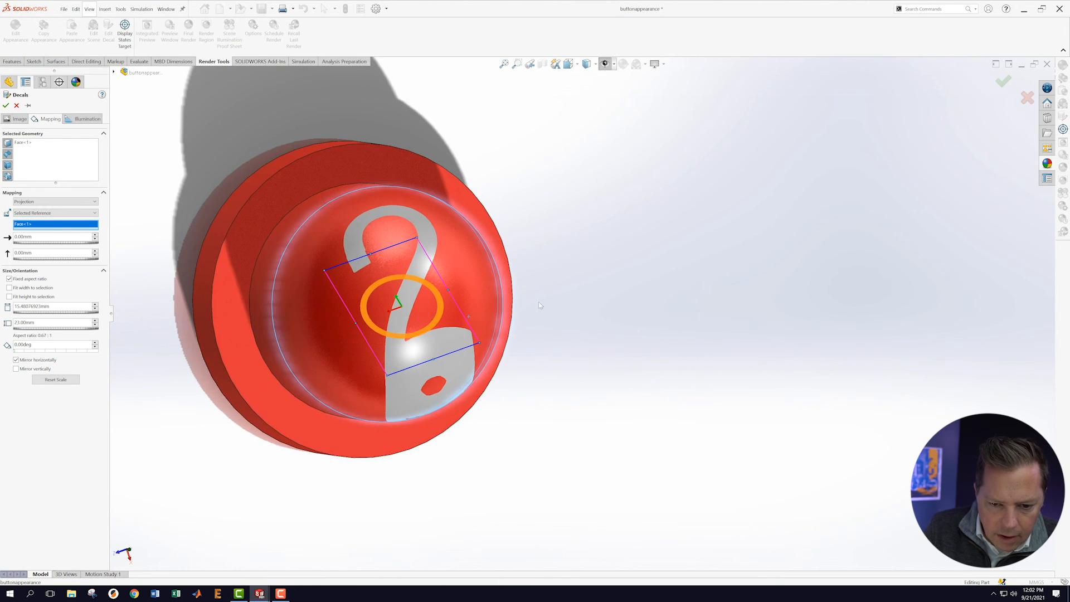
{"action": "scroll", "coordinate": [163, 301], "scroll_direction": "up", "scroll_amount": 2}
{"action": "scroll", "coordinate": [160, 301], "scroll_direction": "down", "scroll_amount": 2}
{"action": "scroll", "coordinate": [676, 355], "scroll_direction": "up", "scroll_amount": 2}
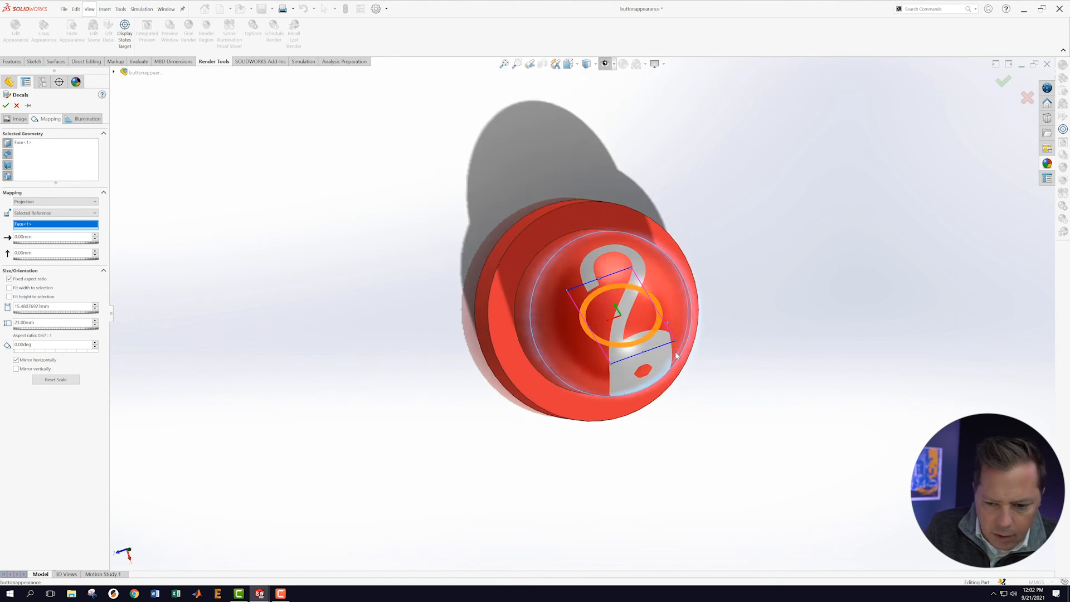
{"action": "scroll", "coordinate": [676, 356], "scroll_direction": "down", "scroll_amount": 2}
{"action": "scroll", "coordinate": [509, 333], "scroll_direction": "up", "scroll_amount": 1}
{"action": "middle_click_drag", "start_coordinate": [509, 332], "coordinate": [641, 340]}
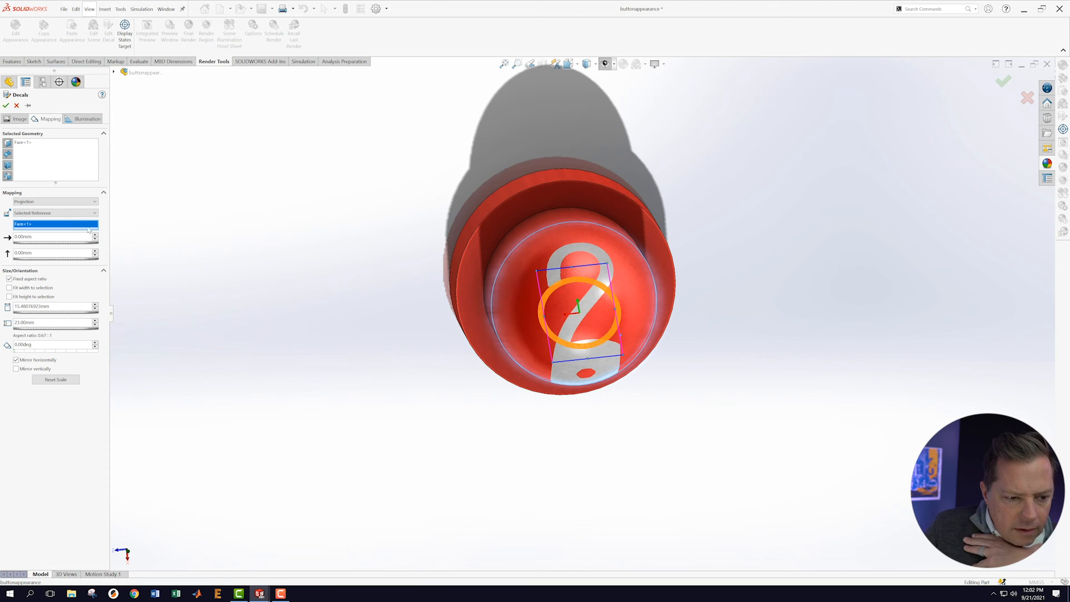
Switch the decal to Spherical mapping and set its latitude angle to 92 degrees.
{"action": "left_click", "coordinate": [95, 202]}
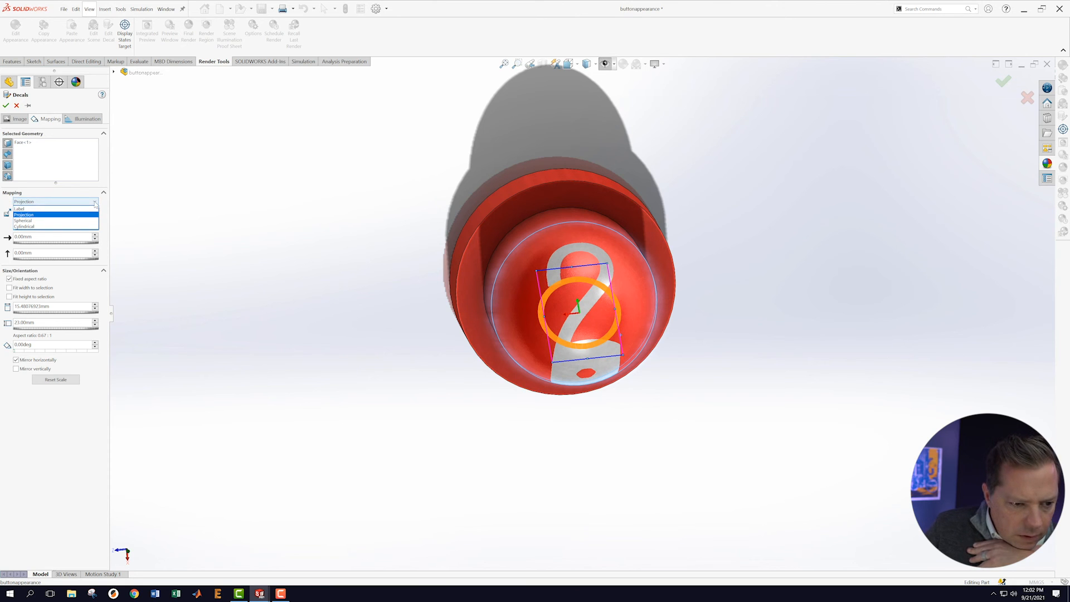
{"action": "left_click", "coordinate": [48, 221]}
{"action": "middle_click_drag", "start_coordinate": [462, 390], "coordinate": [480, 301]}
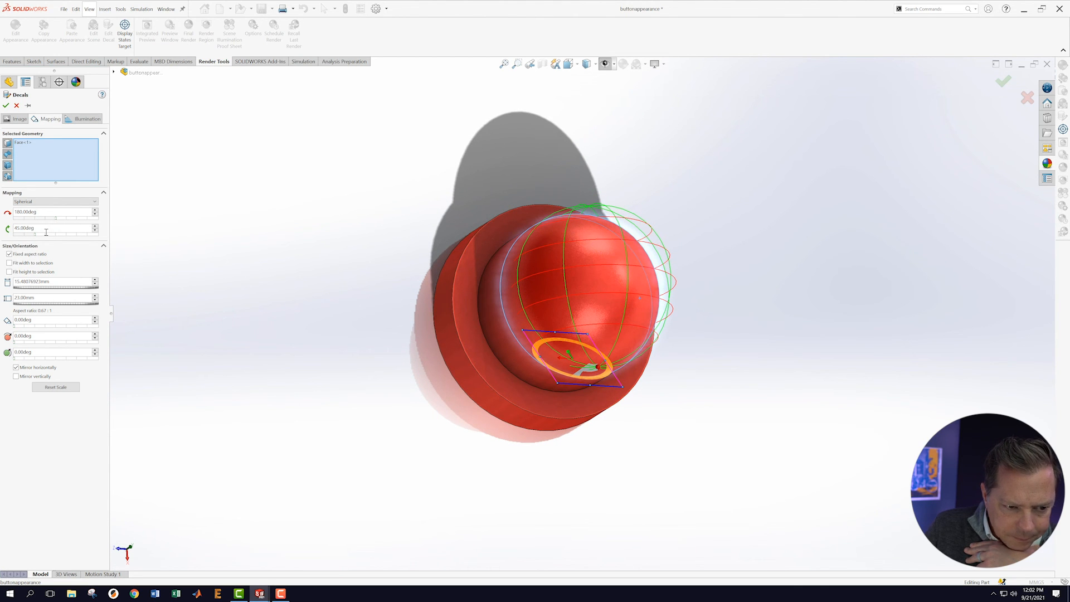
{"action": "left_click_drag", "start_coordinate": [38, 238], "coordinate": [58, 241]}
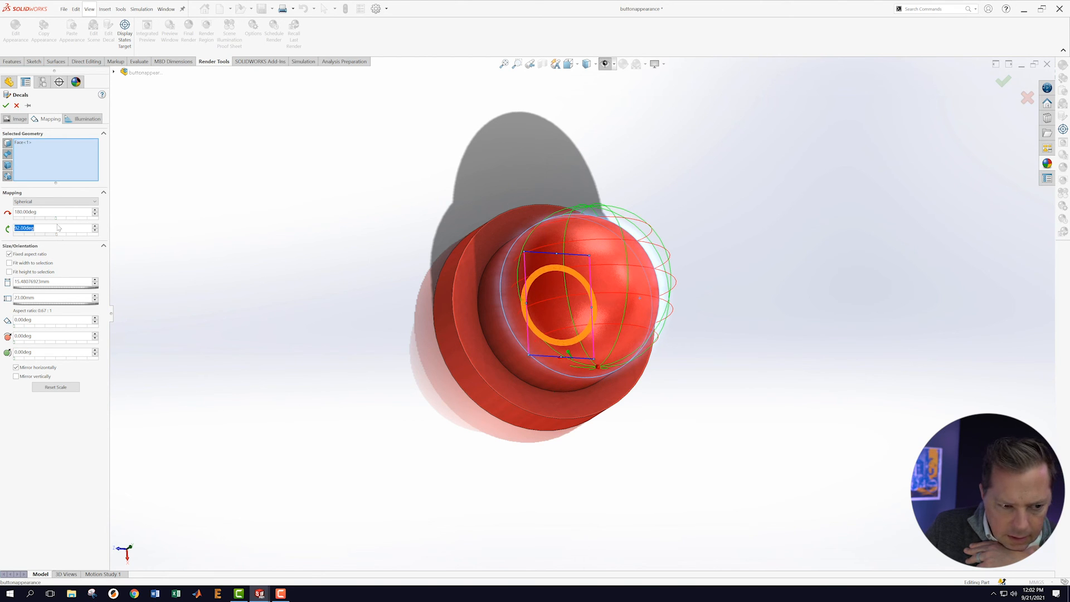
Set the spherical mapping's longitude angle to 0 degrees and turn off the decal's horizontal mirroring.
{"action": "middle_click_drag", "start_coordinate": [402, 280], "coordinate": [373, 279]}
{"action": "left_click_drag", "start_coordinate": [58, 222], "coordinate": [14, 225]}
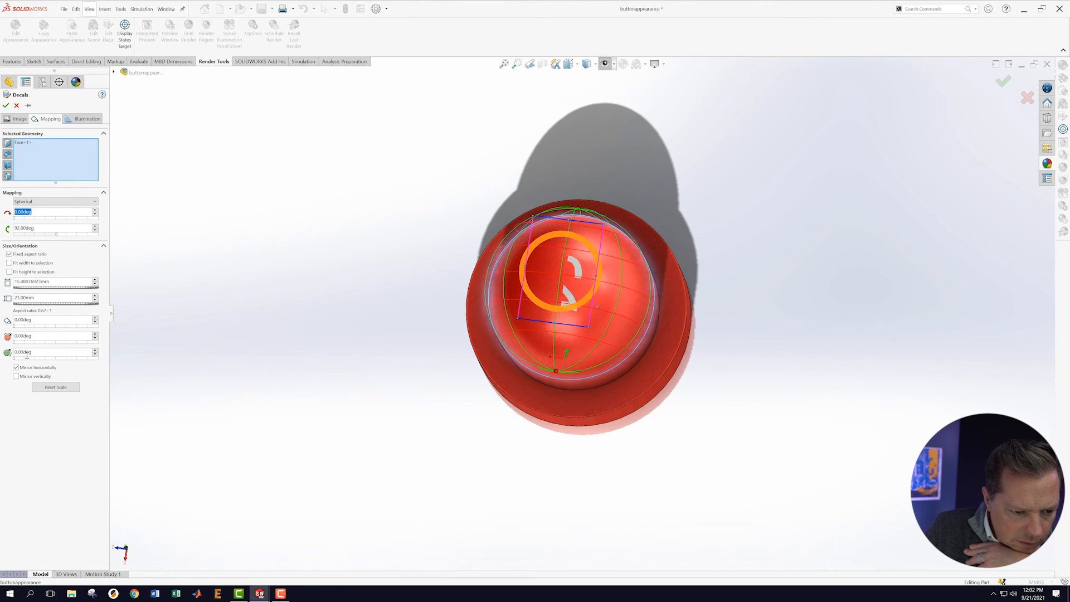
{"action": "left_click", "coordinate": [16, 367]}
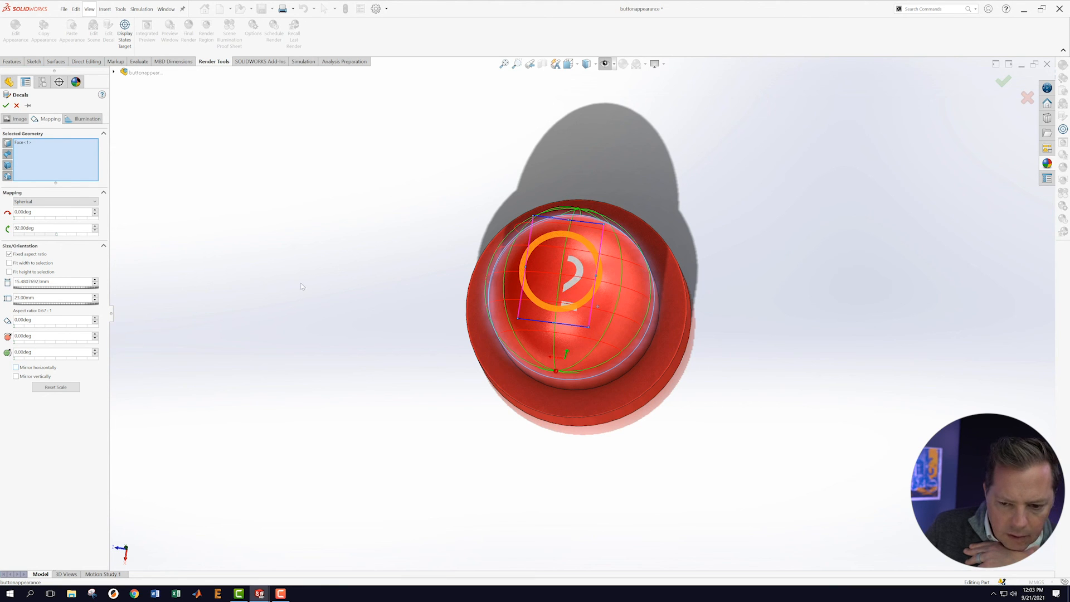
{"action": "middle_click_drag", "start_coordinate": [302, 287], "coordinate": [380, 333]}
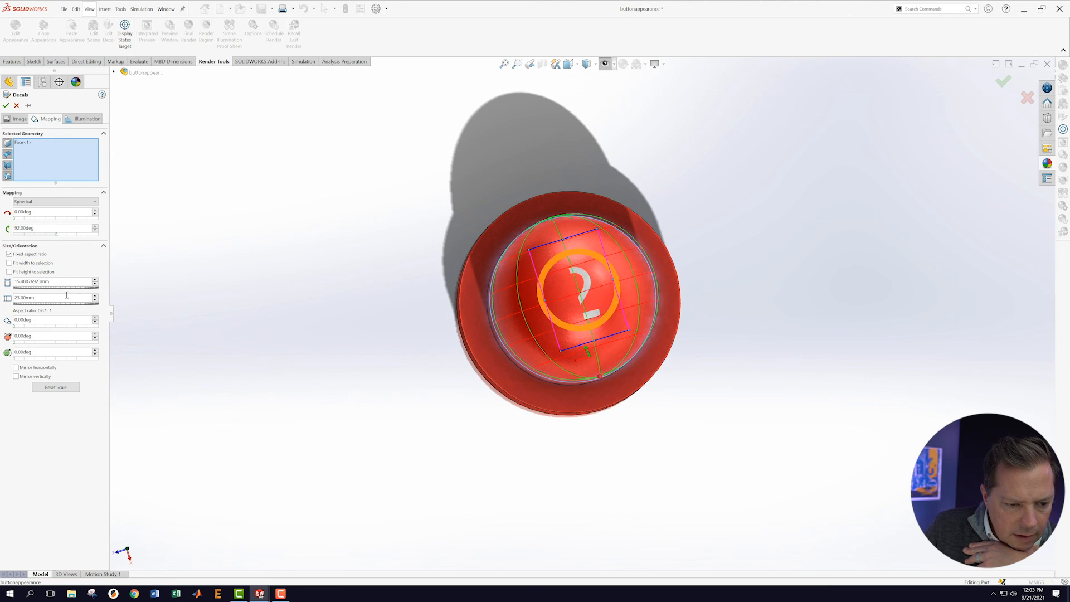
Try a height of 28 mm for the spherically mapped number 2 decal.
{"action": "double_click", "coordinate": [44, 298]}
{"action": "type", "text": "28"}
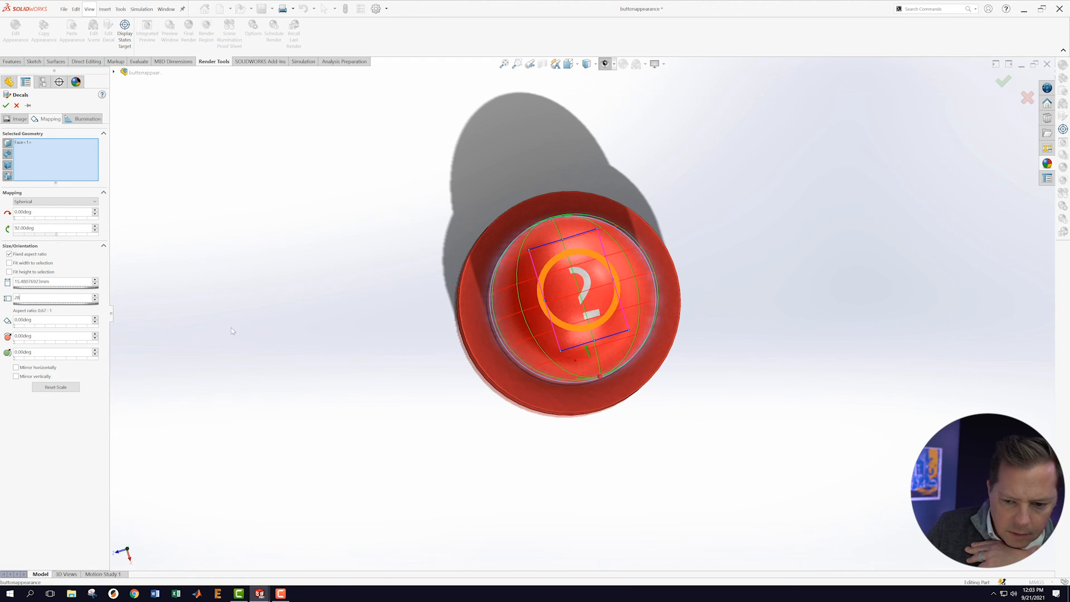
{"action": "key", "text": "Return"}
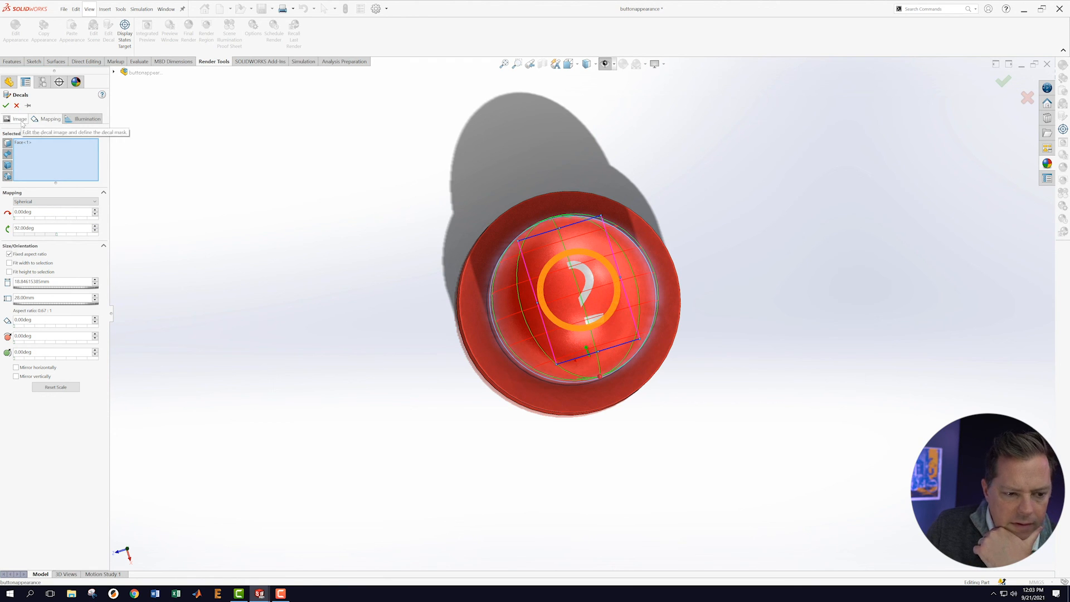
Switch the number 2 decal to Projection mapping with a height of 23 mm and accept it.
{"action": "left_click", "coordinate": [95, 202]}
{"action": "left_click", "coordinate": [51, 215]}
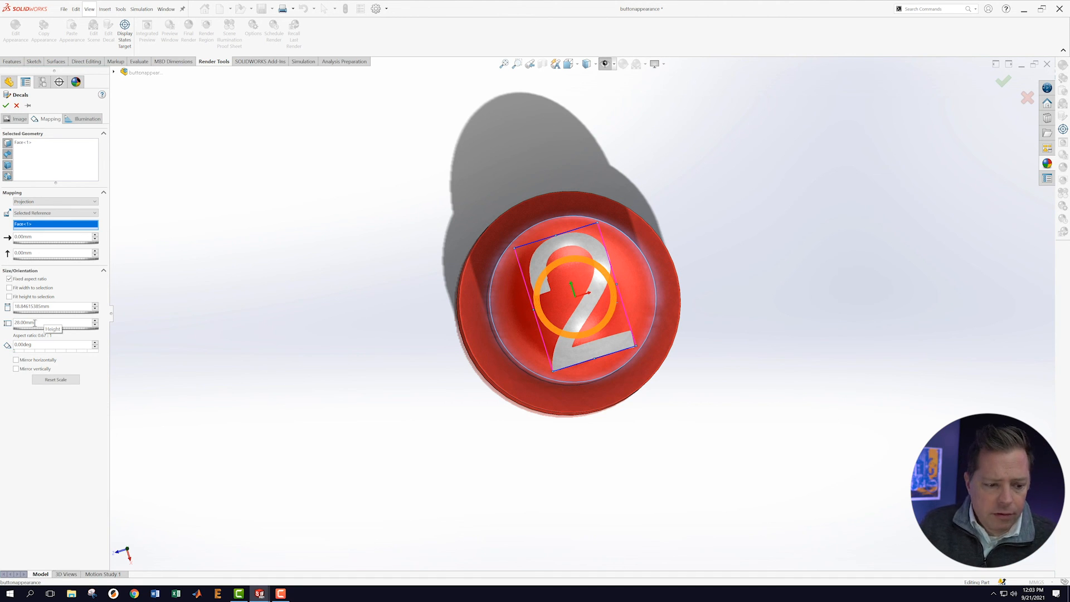
{"action": "left_click_drag", "start_coordinate": [47, 320], "coordinate": [5, 316]}
{"action": "type", "text": "23"}
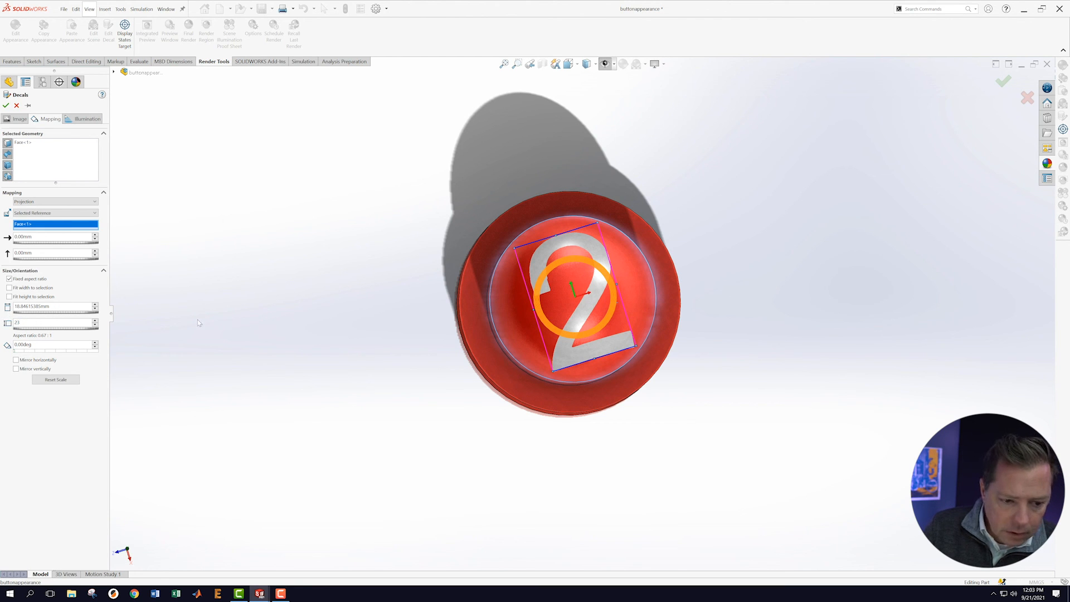
{"action": "key", "text": "Return"}
{"action": "middle_click_drag", "start_coordinate": [363, 341], "coordinate": [337, 380]}
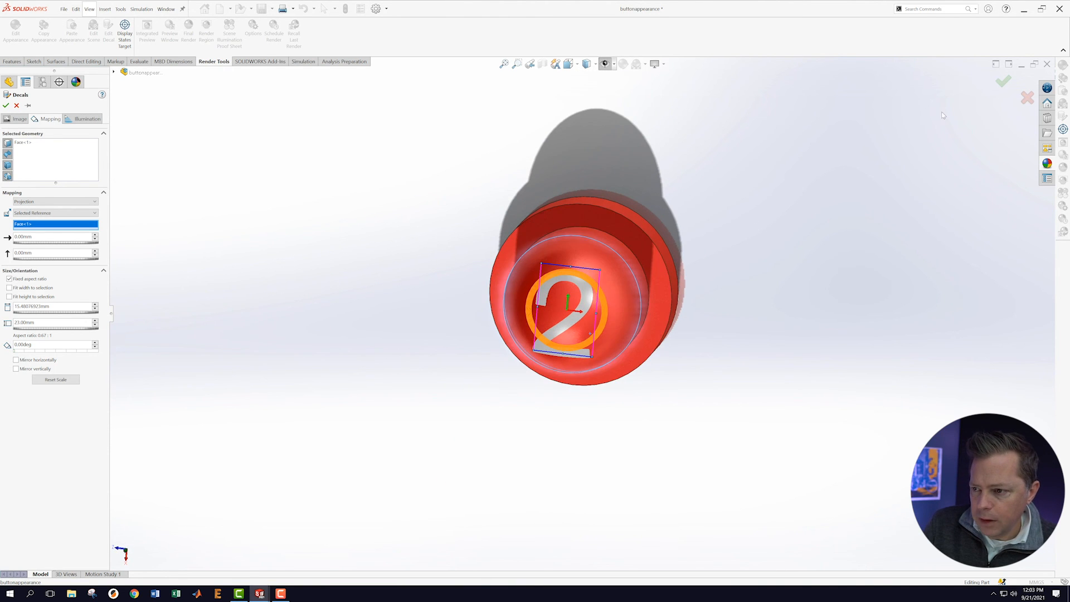
{"action": "left_click", "coordinate": [1004, 82]}
Save the part with the finished number 2 decal.
{"action": "middle_click_drag", "start_coordinate": [767, 239], "coordinate": [797, 220]}
{"action": "left_click", "coordinate": [67, 9]}
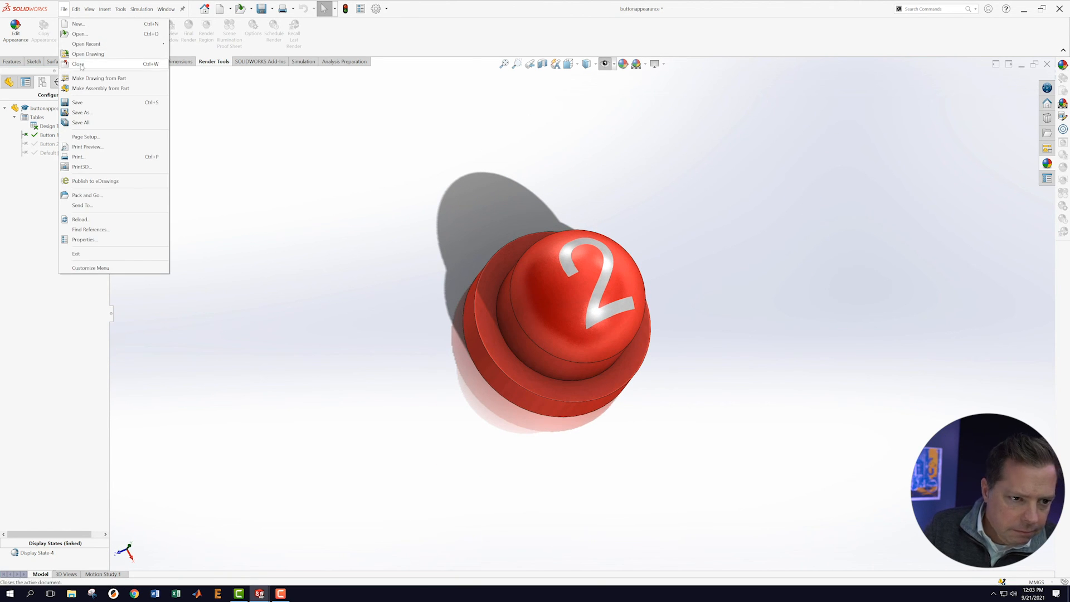
{"action": "left_click", "coordinate": [84, 103]}
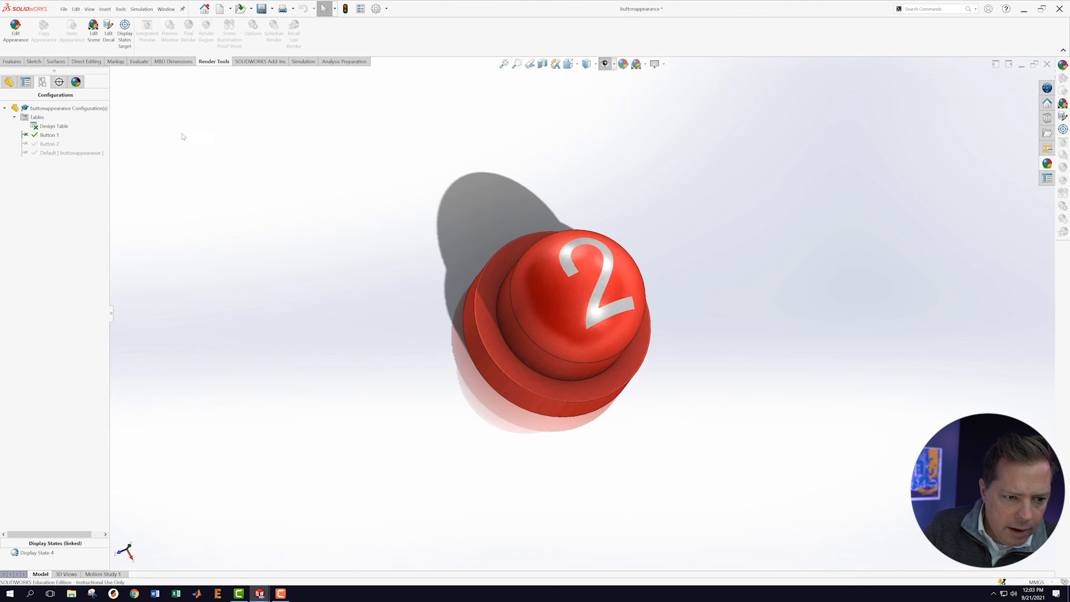
Activate the Button 2 configuration and orient the view straight onto the number 1 on its dome.
{"action": "scroll", "coordinate": [602, 277], "scroll_direction": "up", "scroll_amount": 2}
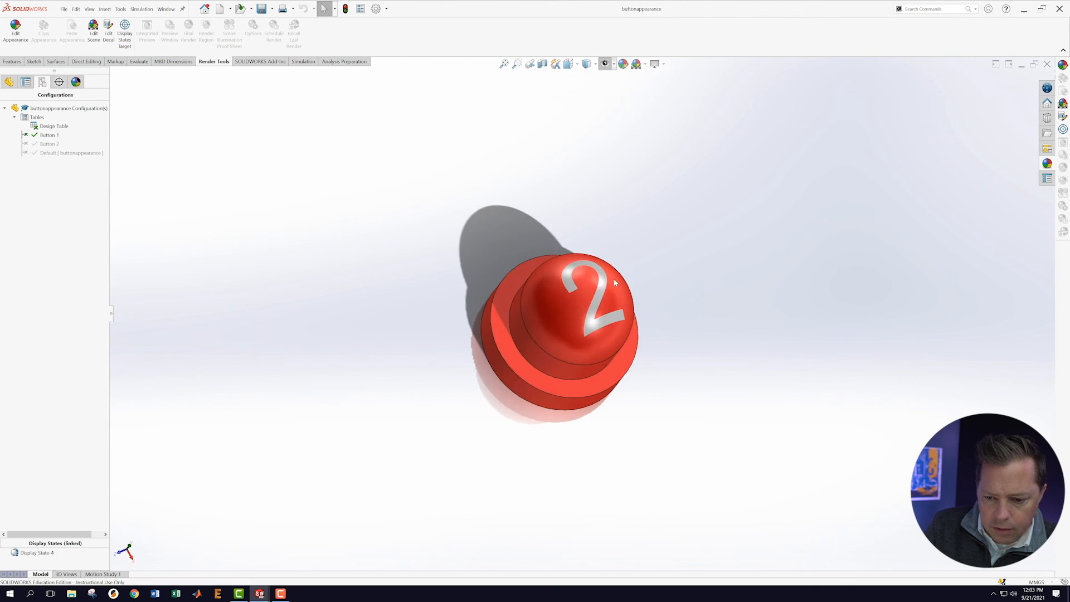
{"action": "scroll", "coordinate": [608, 276], "scroll_direction": "down", "scroll_amount": 2}
{"action": "scroll", "coordinate": [695, 288], "scroll_direction": "up", "scroll_amount": 2}
{"action": "scroll", "coordinate": [685, 281], "scroll_direction": "down", "scroll_amount": 1}
{"action": "middle_click_drag", "start_coordinate": [684, 280], "coordinate": [664, 345]}
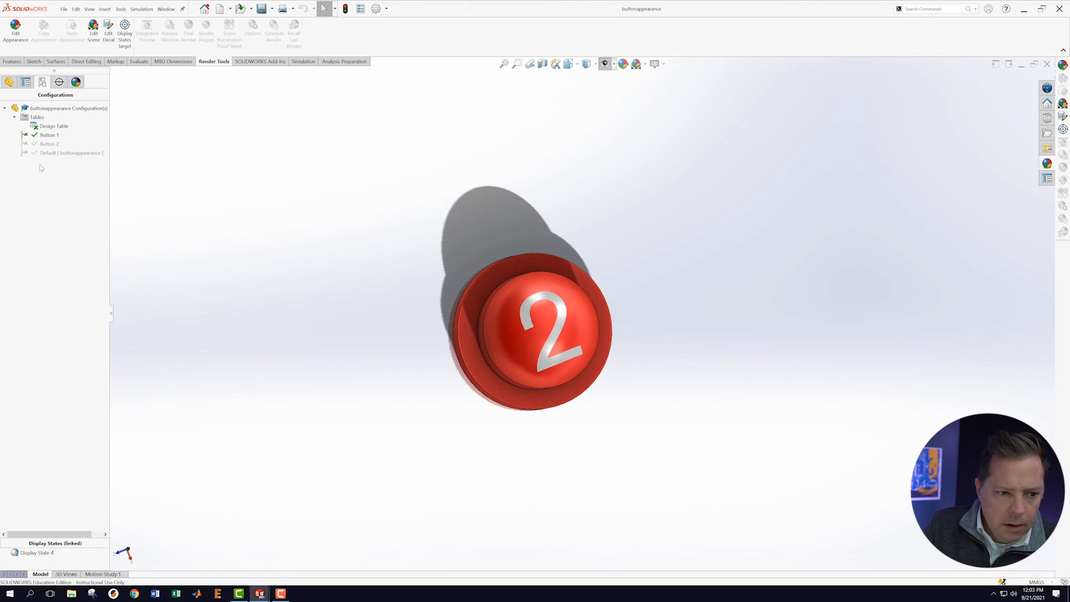
{"action": "double_click", "coordinate": [35, 144]}
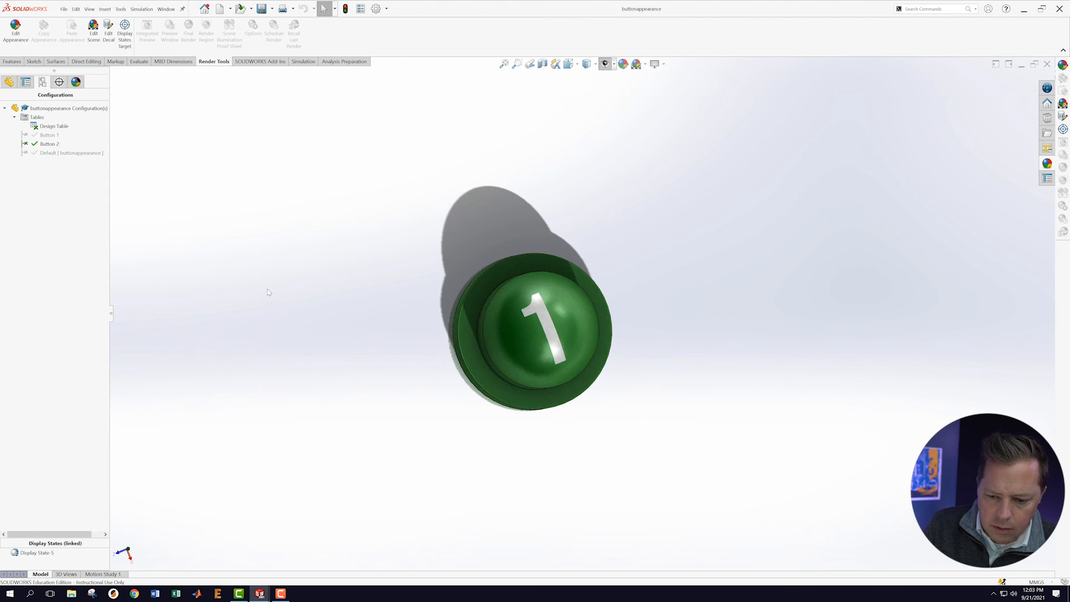
{"action": "scroll", "coordinate": [301, 297], "scroll_direction": "up", "scroll_amount": 2}
{"action": "middle_click_drag", "start_coordinate": [342, 301], "coordinate": [306, 288]}
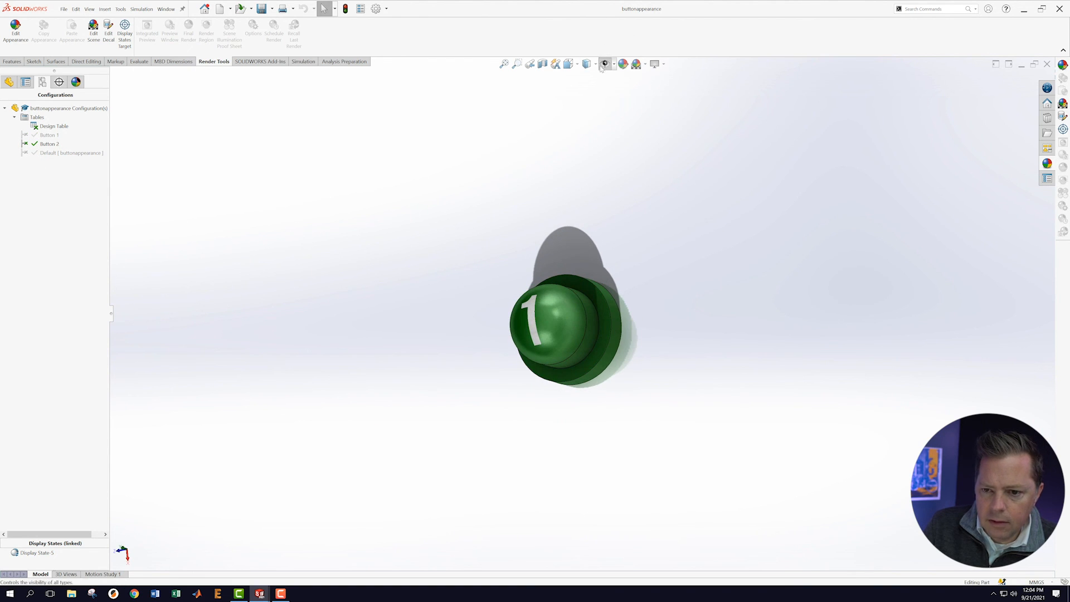
{"action": "left_click", "coordinate": [578, 66]}
{"action": "left_click", "coordinate": [400, 378]}
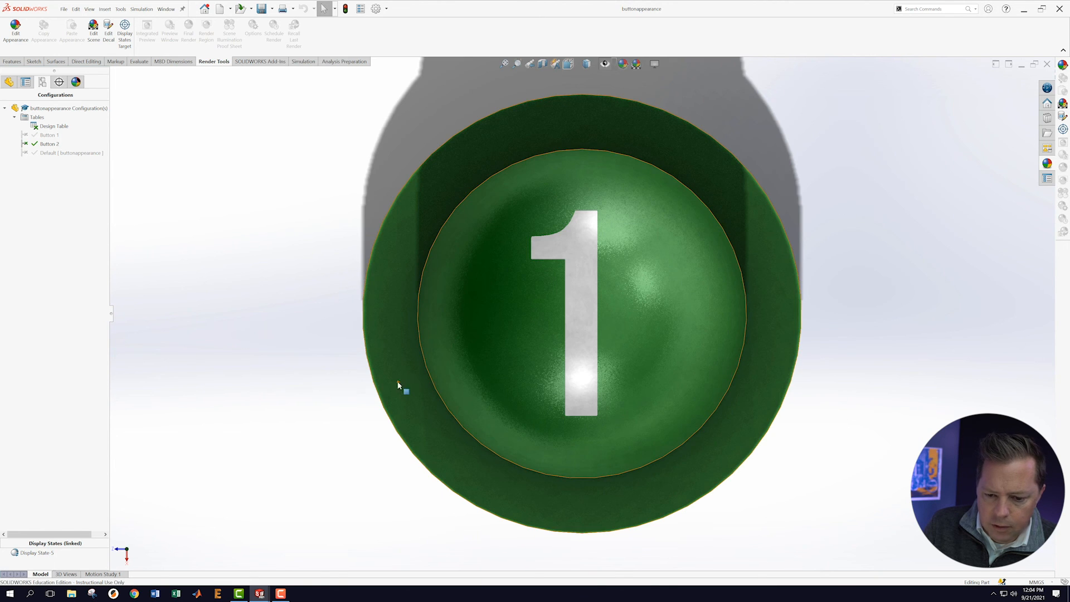
Switch between the Button 1, Button 2 and Default configurations to compare colours and decals, ending on Button 1 fitted to the view.
{"action": "double_click", "coordinate": [41, 135]}
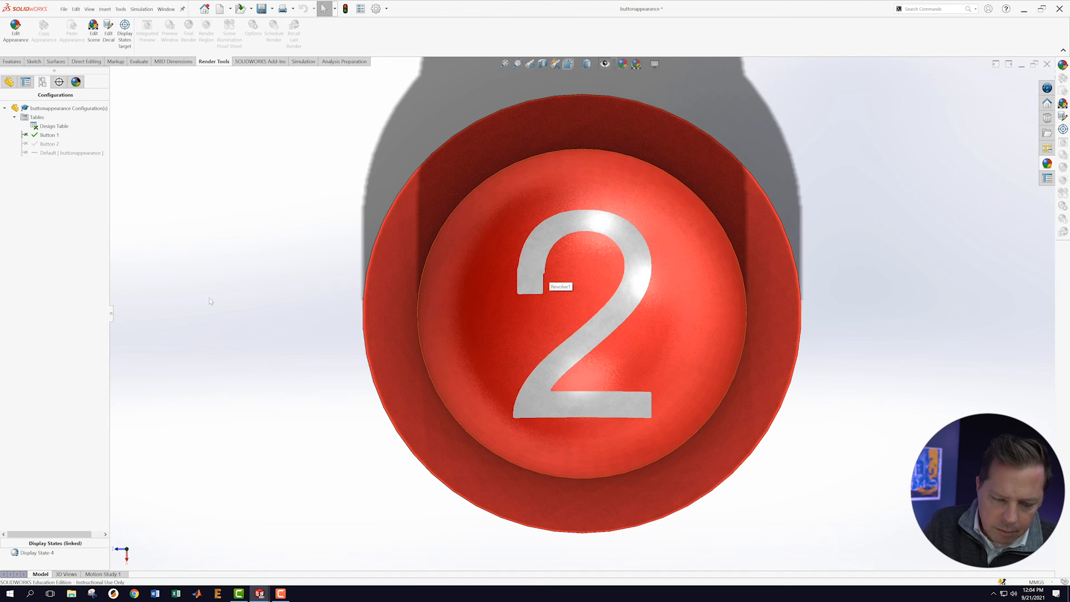
{"action": "double_click", "coordinate": [35, 145]}
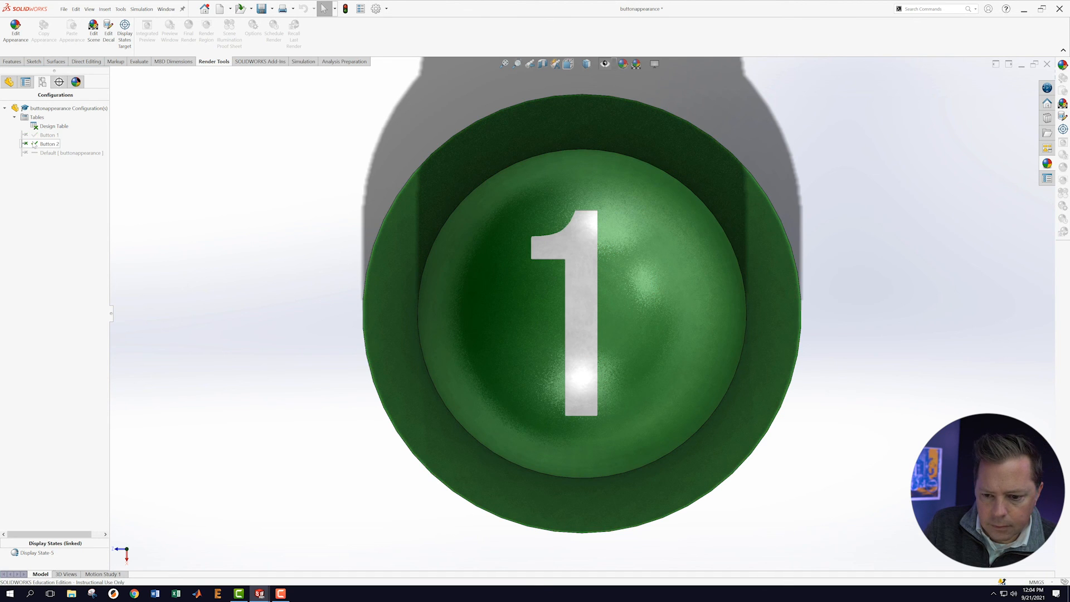
{"action": "double_click", "coordinate": [36, 135]}
{"action": "double_click", "coordinate": [36, 144]}
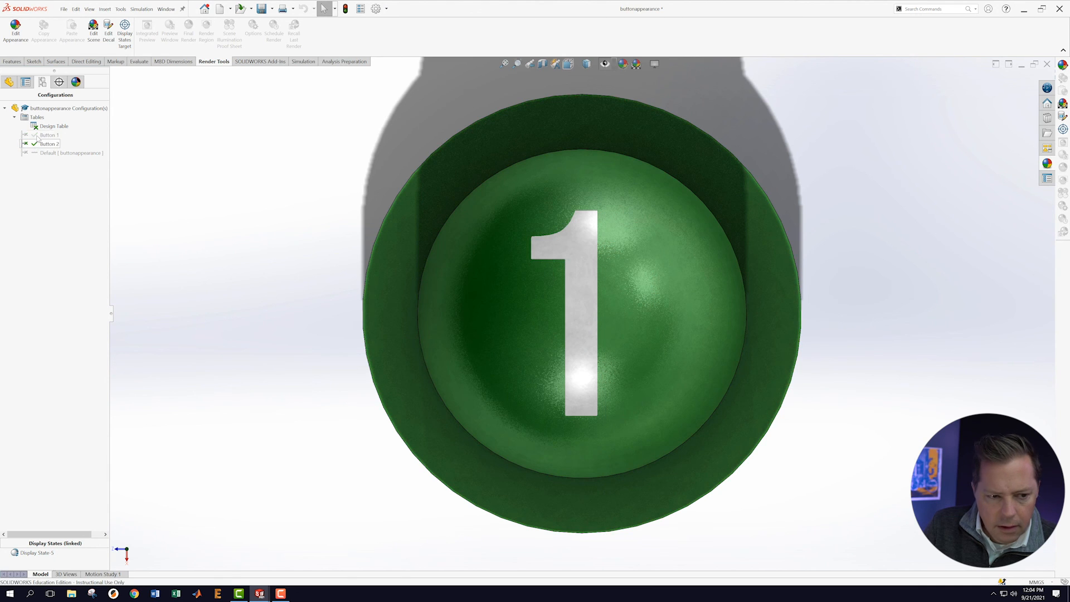
{"action": "double_click", "coordinate": [36, 135]}
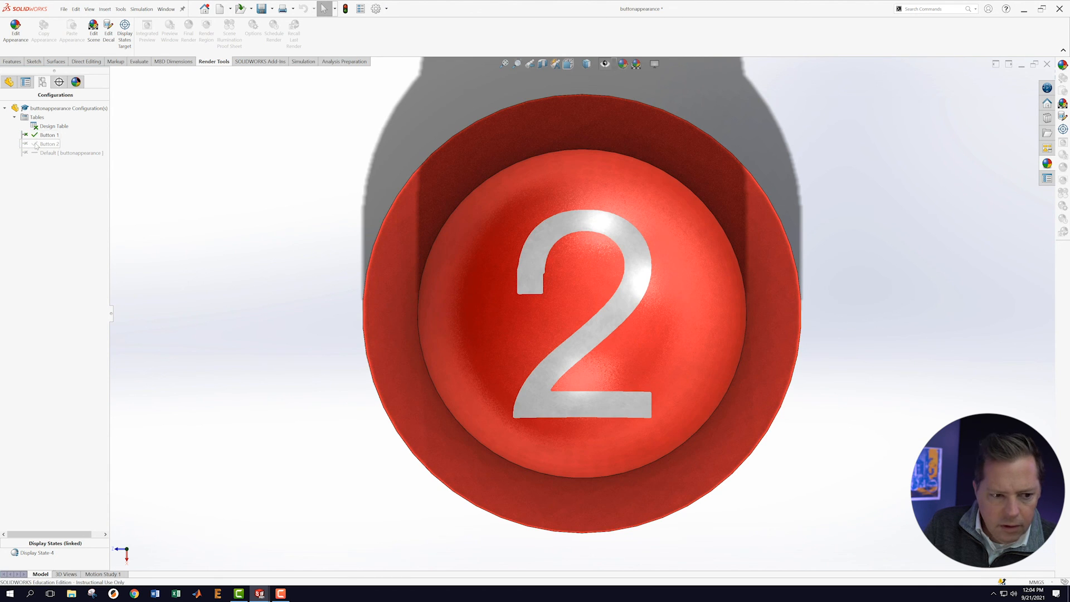
{"action": "double_click", "coordinate": [36, 145]}
{"action": "double_click", "coordinate": [36, 153]}
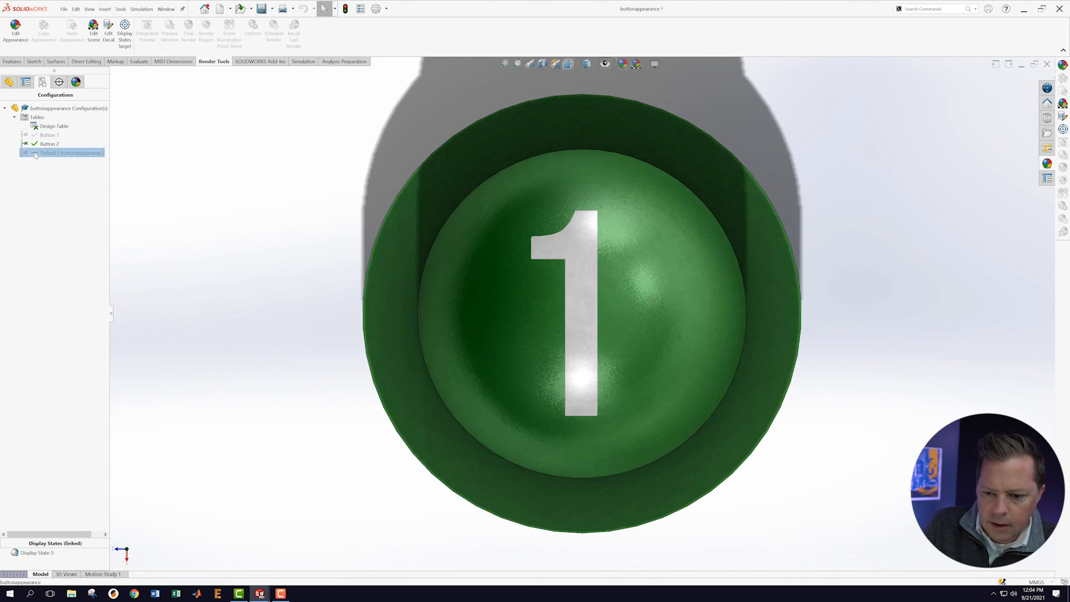
{"action": "double_click", "coordinate": [35, 144]}
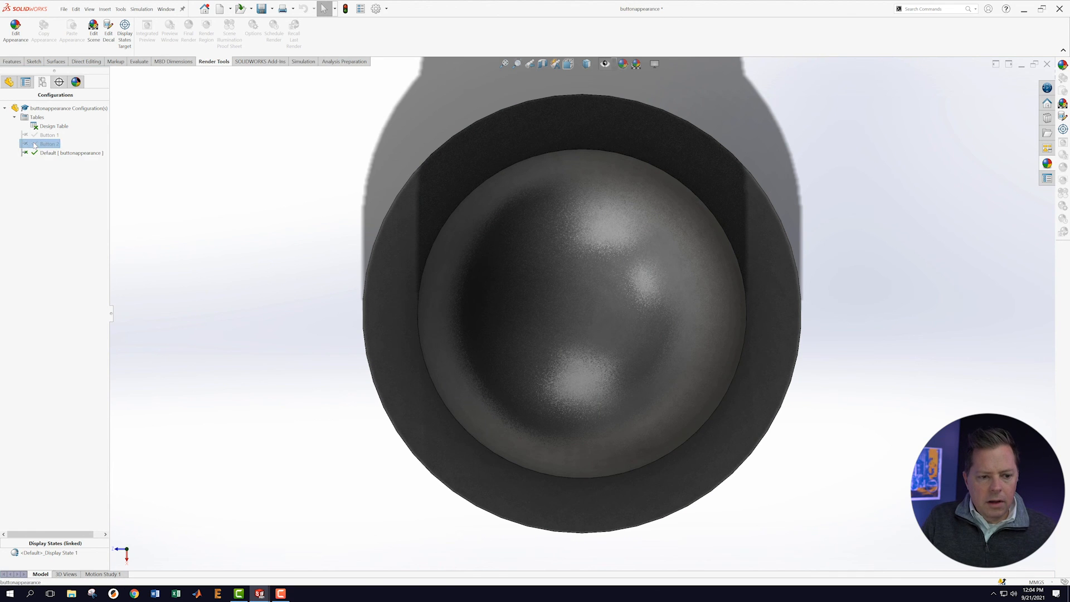
{"action": "double_click", "coordinate": [36, 136]}
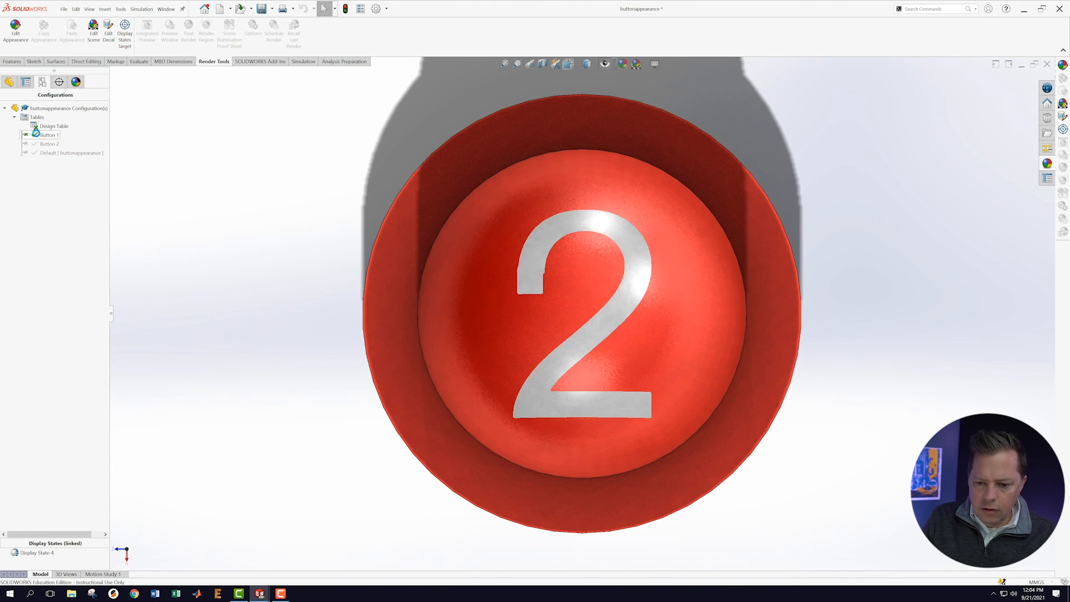
{"action": "key", "text": "f"}
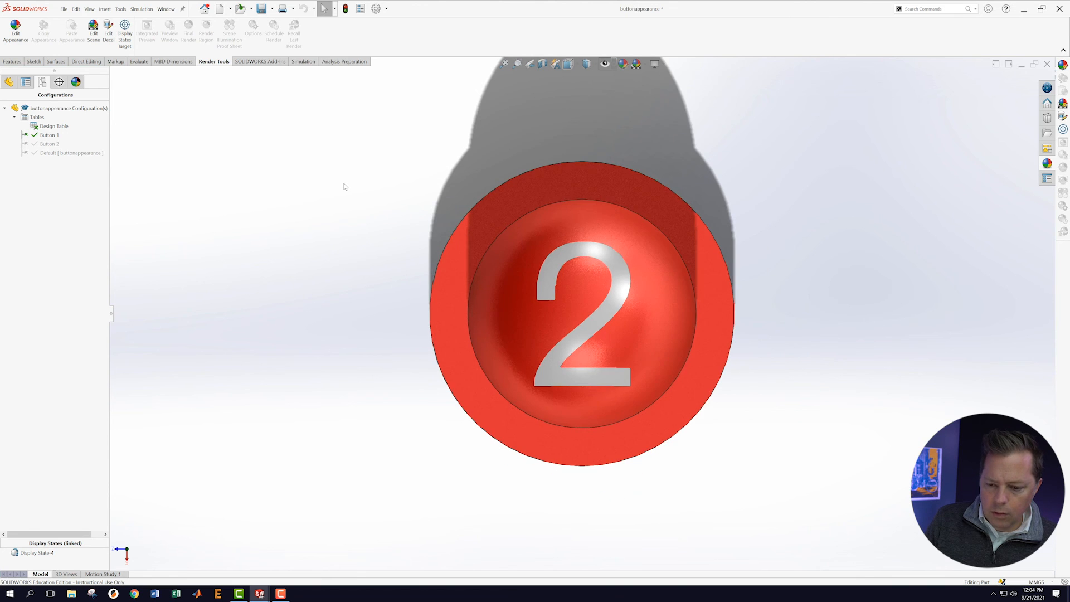